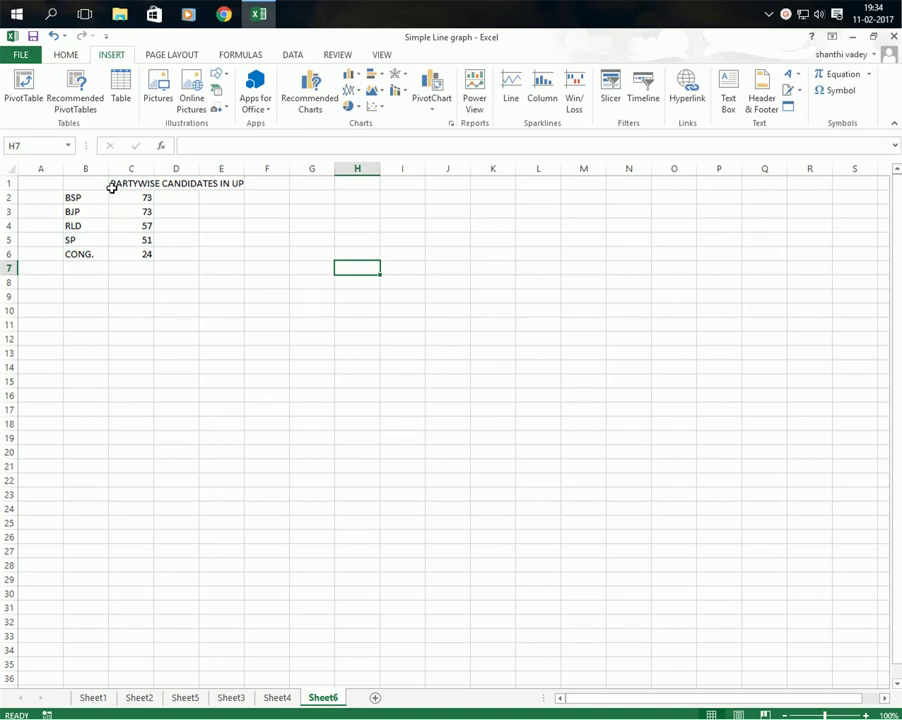
Review the party names BSP, BJP, RLD, SP and CONG. in column B.
left_click(90, 198)
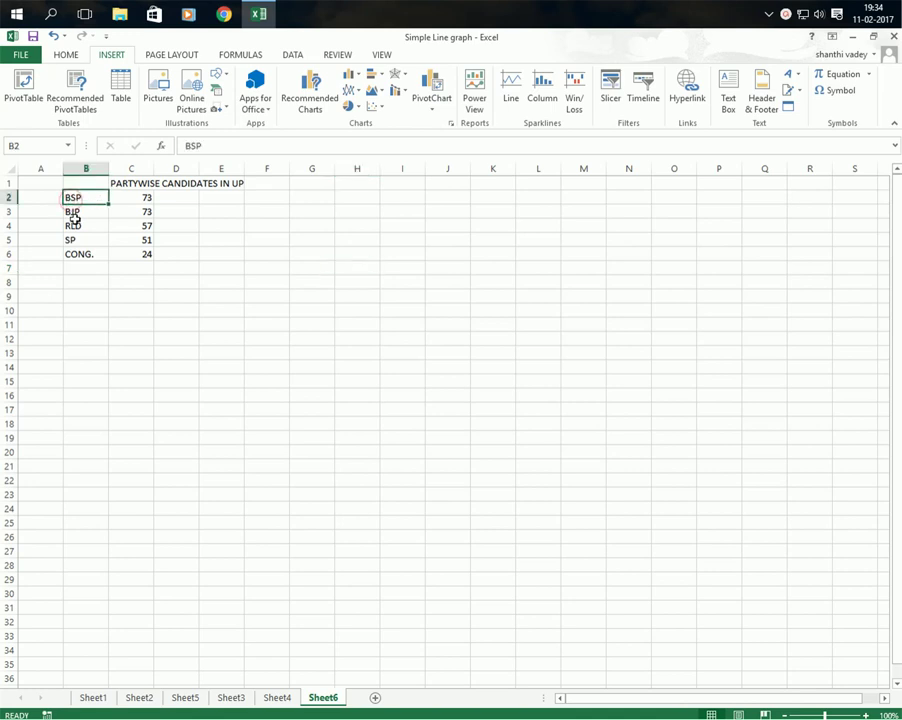
left_click(80, 213)
left_click(82, 227)
left_click(85, 240)
left_click(84, 257)
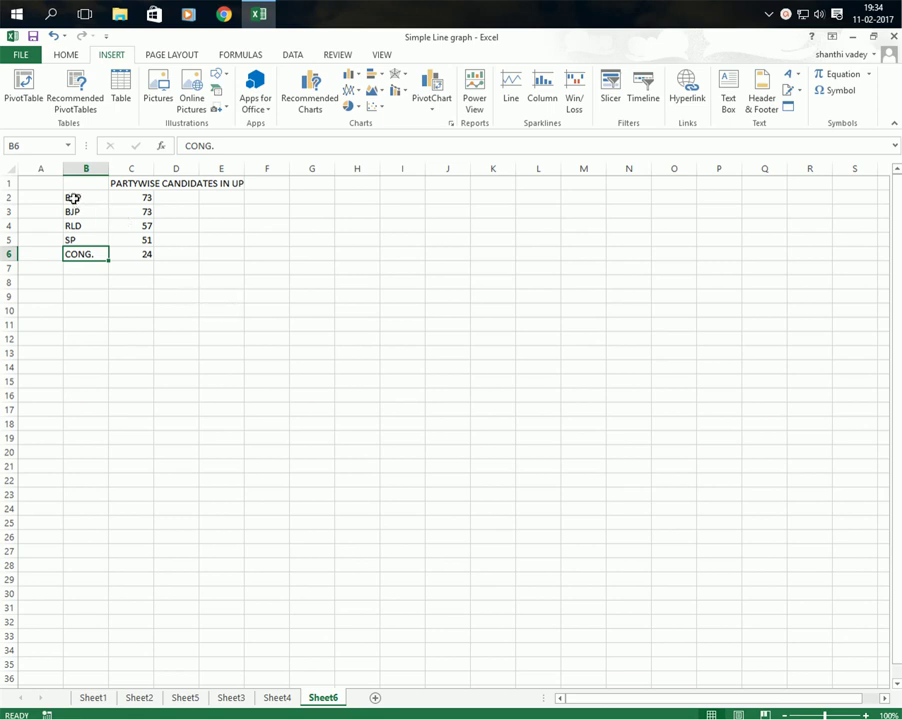
Copy B2:C6 into B7:C11, then select the full range B2:C11.
left_click_drag(73, 198, 133, 253)
key("ctrl+c")
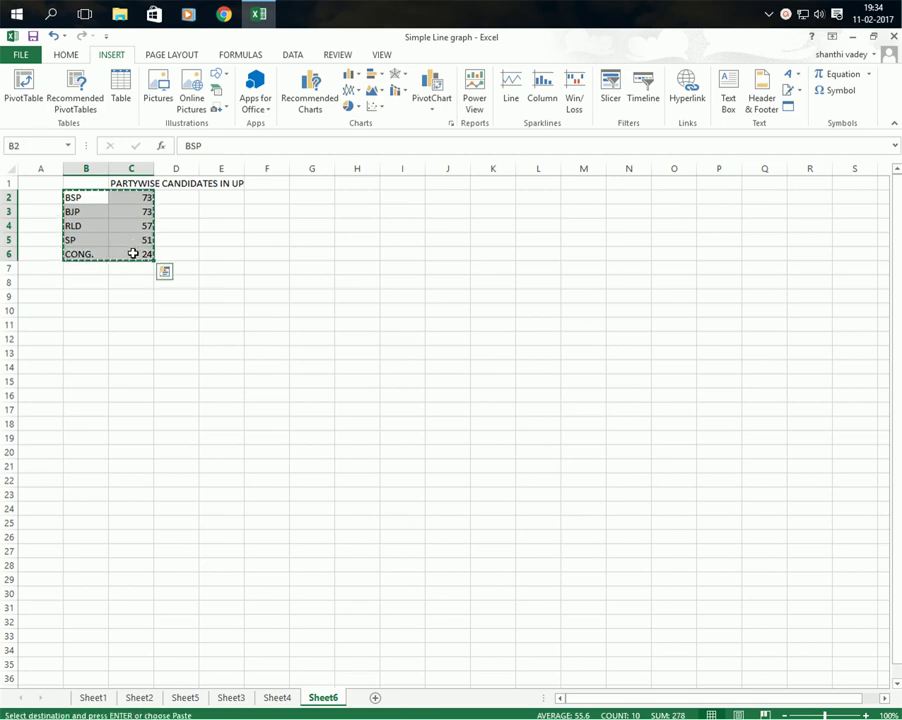
left_click(82, 266)
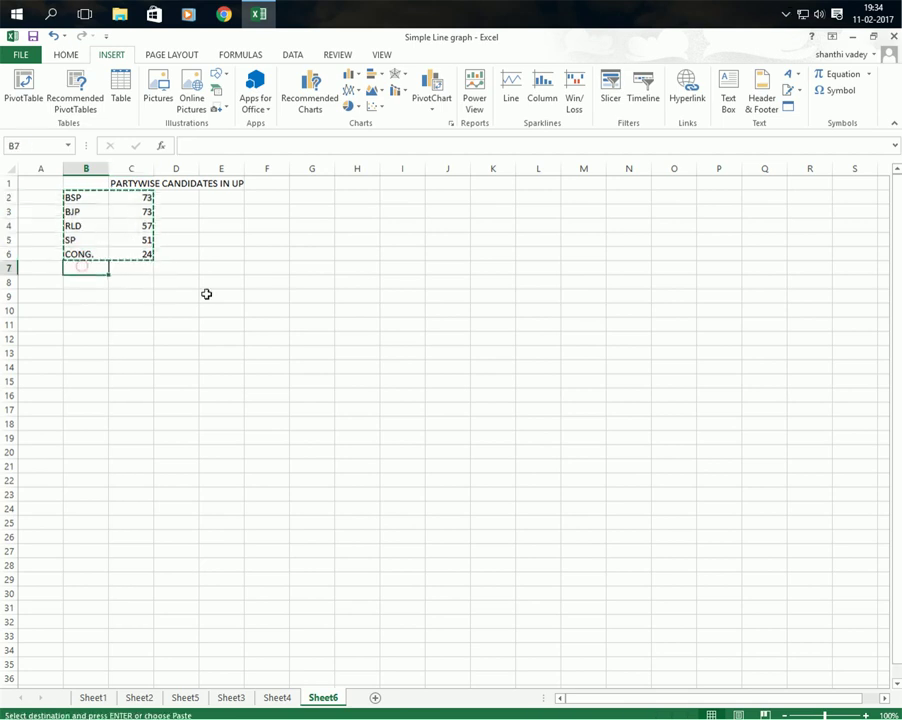
key("ctrl+v")
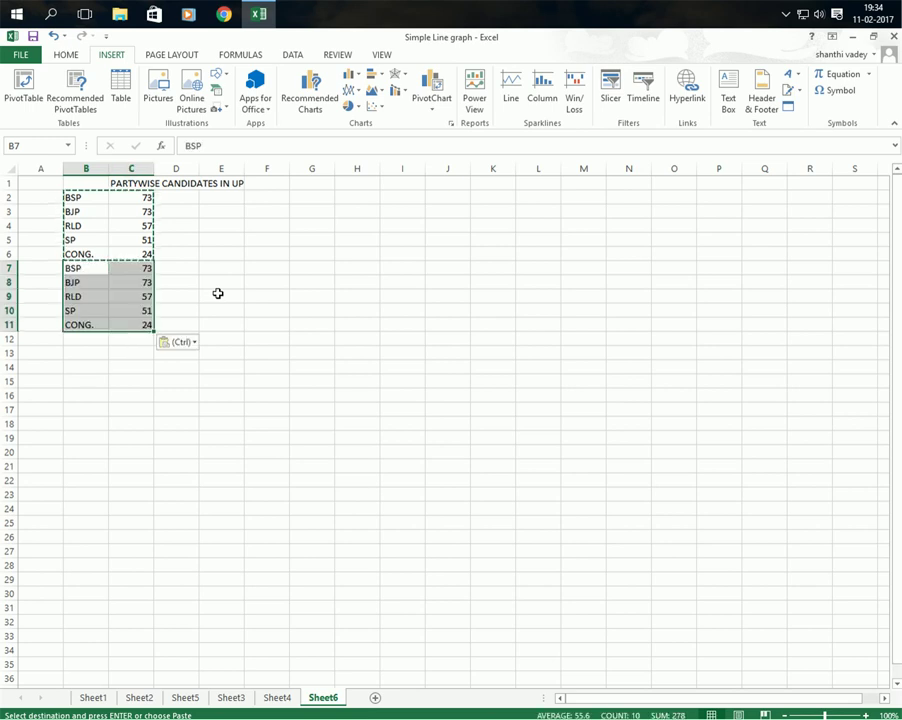
left_click(261, 294)
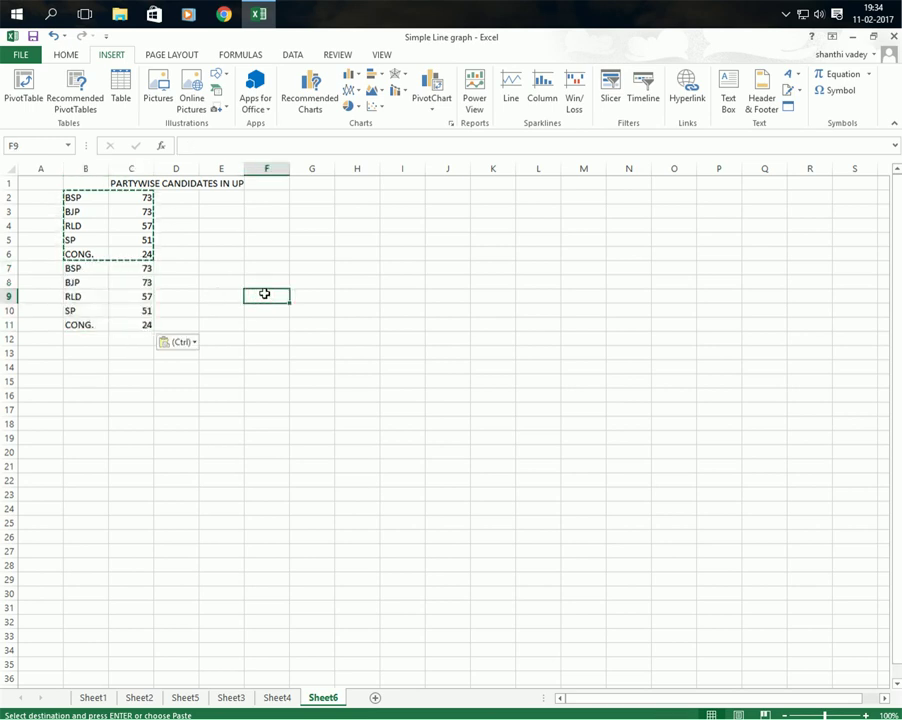
key("Escape")
left_click_drag(75, 199, 125, 325)
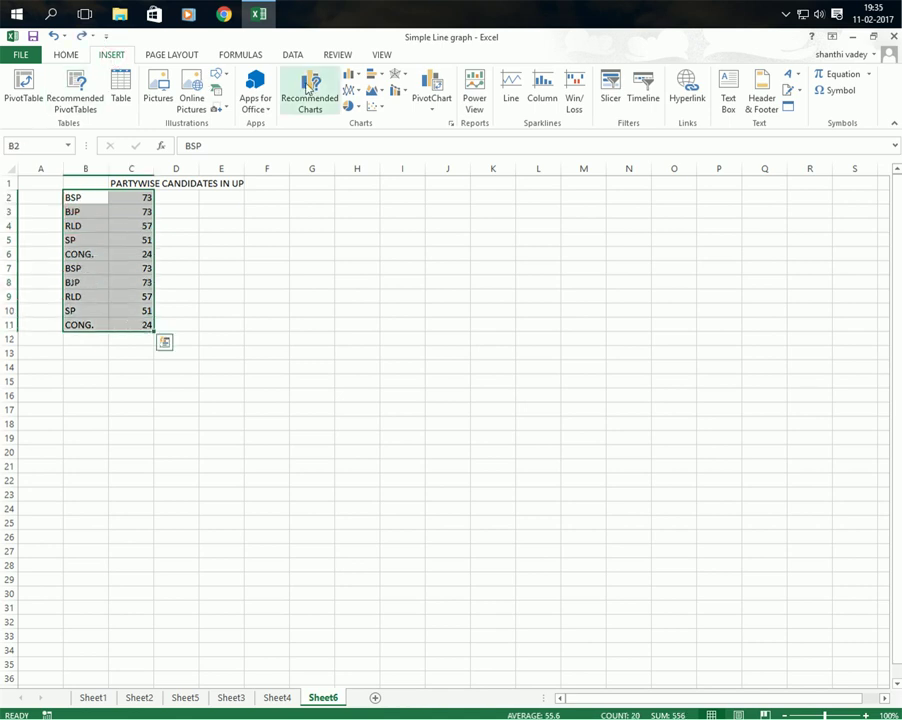
Insert a doughnut chart of the party data and enlarge it on the sheet.
left_click(350, 106)
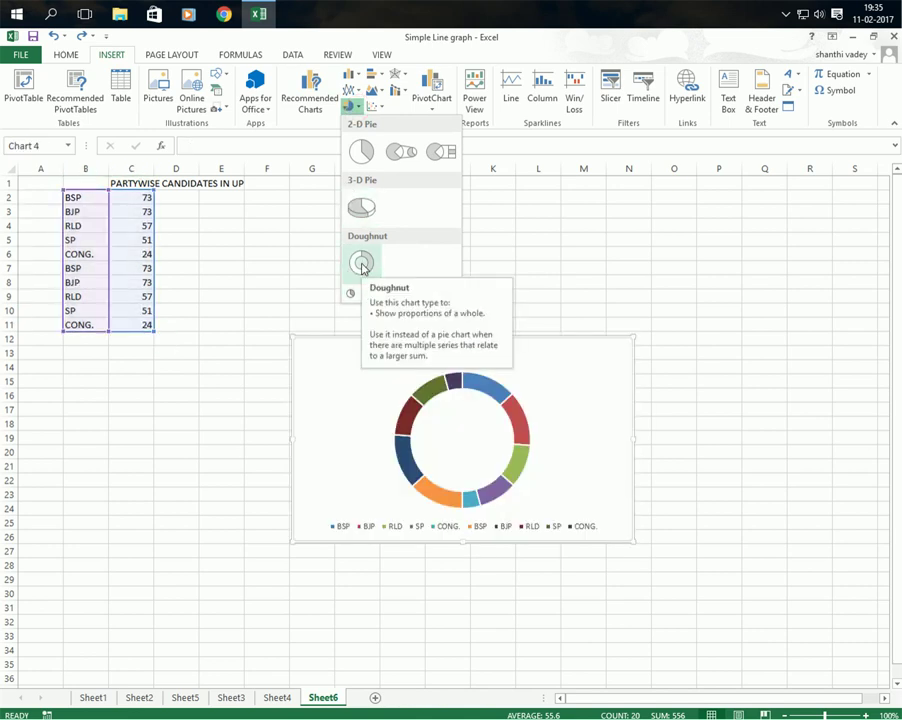
left_click(362, 264)
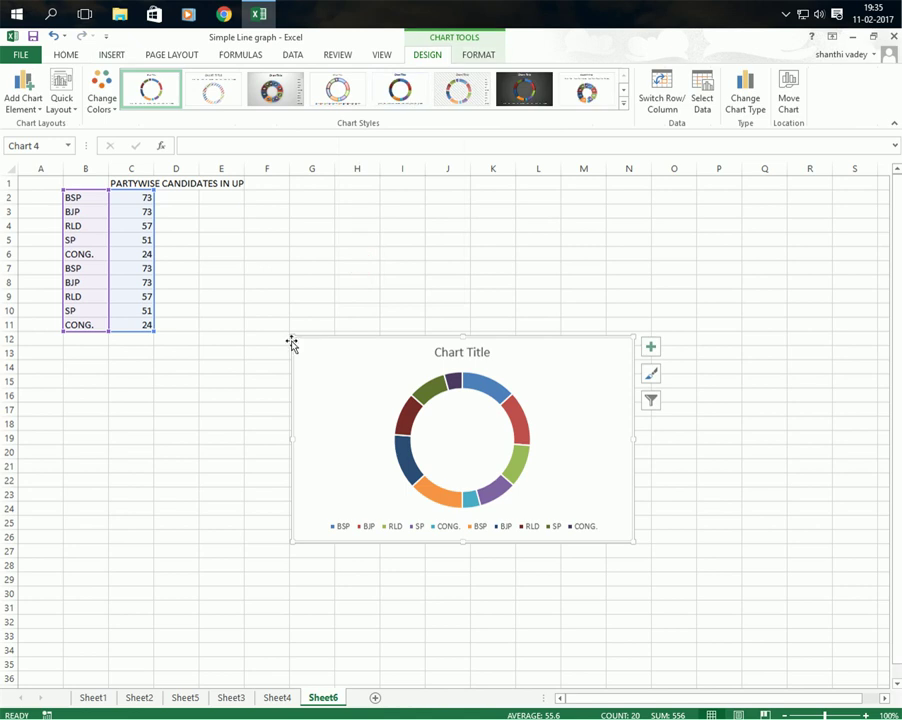
left_click_drag(292, 337, 187, 225)
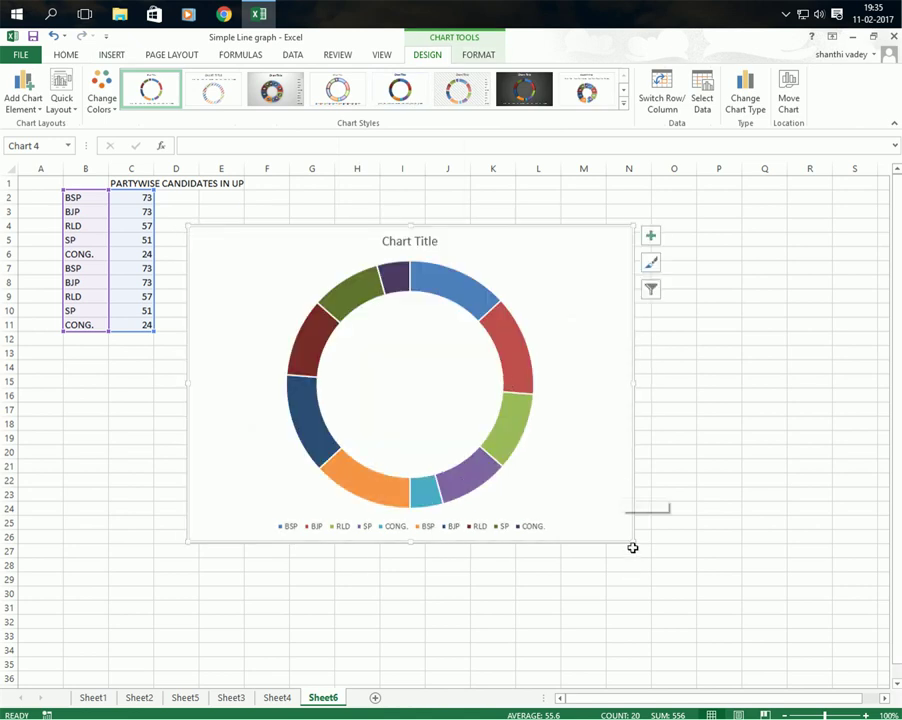
left_click_drag(632, 541, 686, 574)
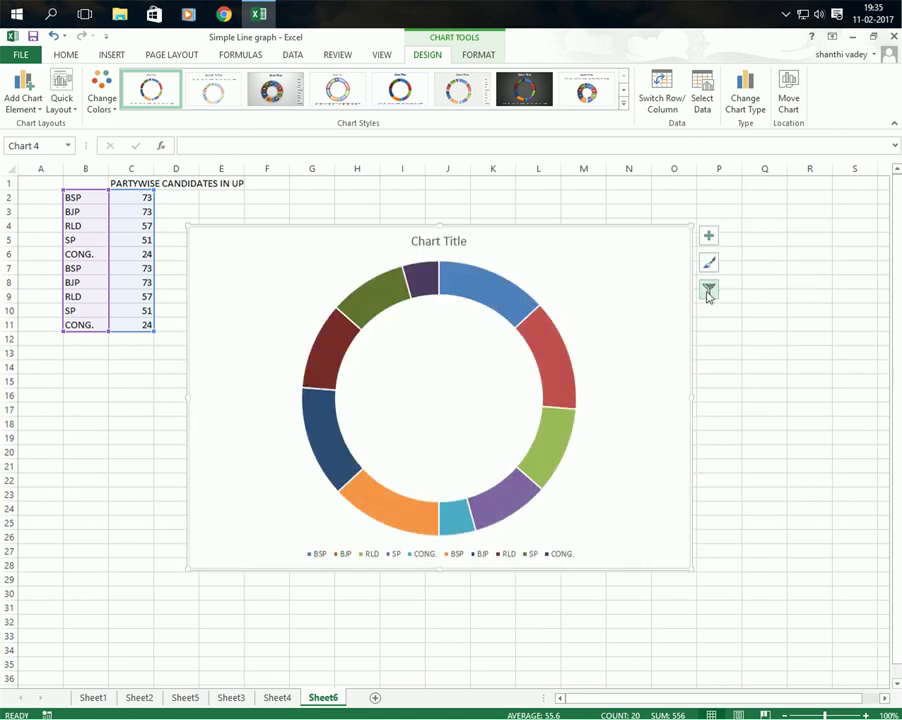
Remove the chart legend via Chart Elements.
left_click(709, 238)
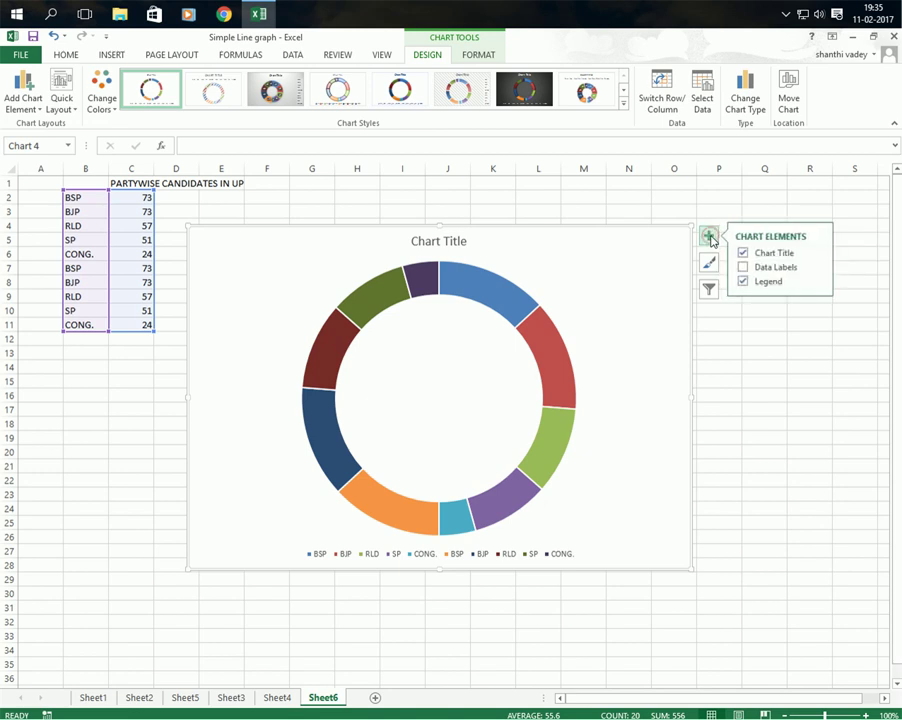
left_click(766, 284)
left_click(456, 241)
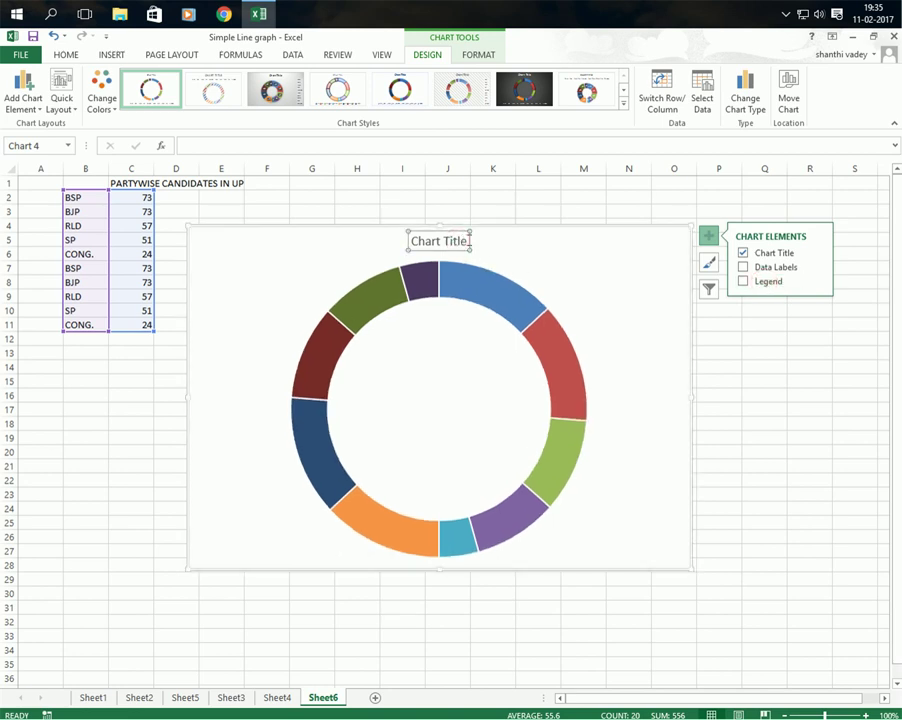
Replace the placeholder title with 'PARTYWISE CANDIDATES IN UP 2017' and centre it above the ring.
left_click(466, 241)
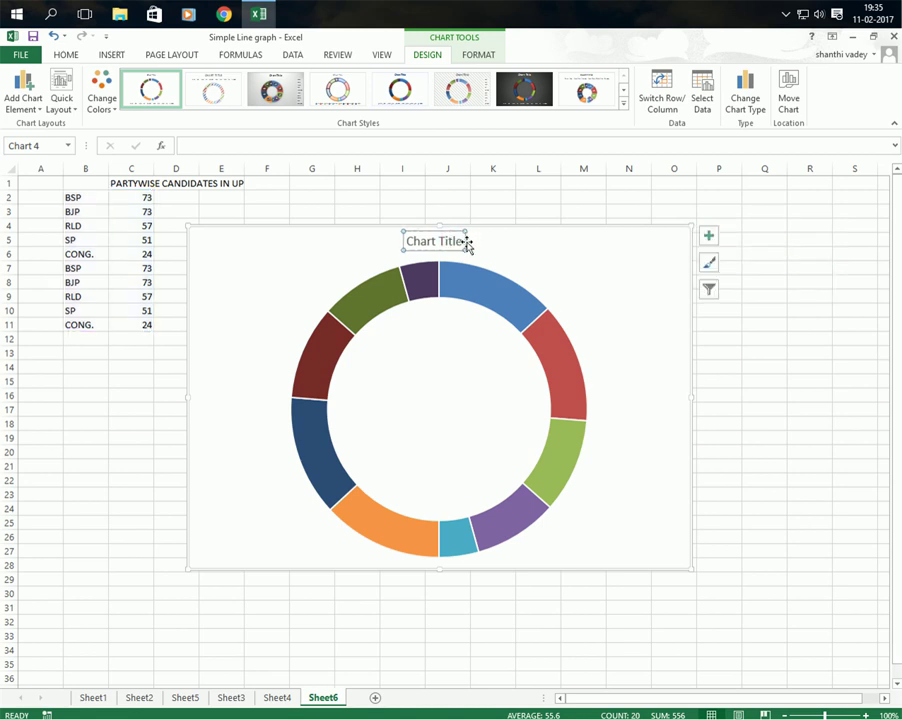
left_click_drag(408, 241, 466, 241)
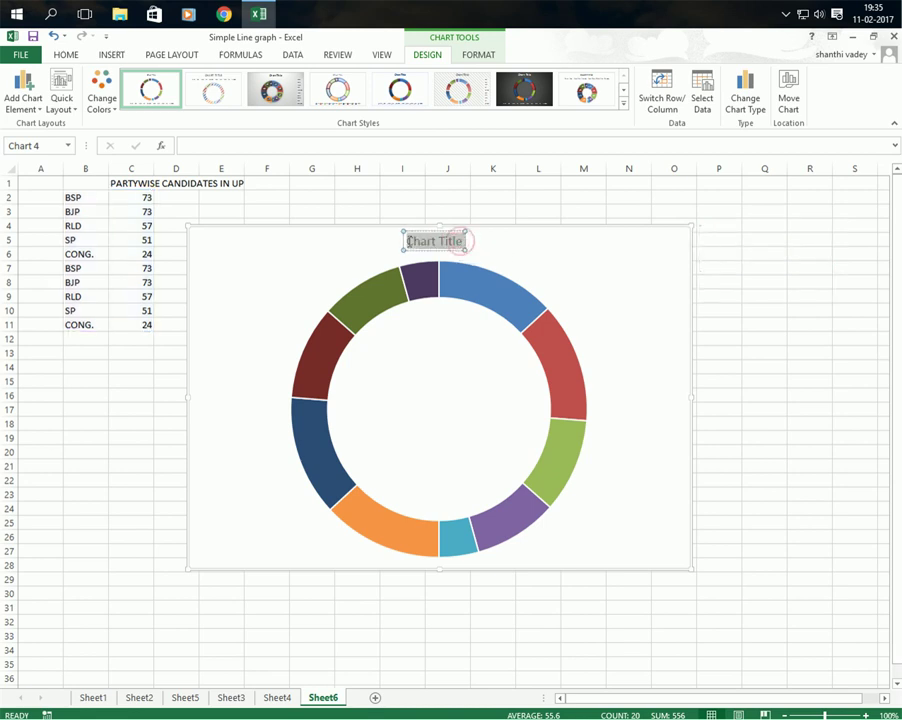
key("Delete")
type("PARTYWISE")
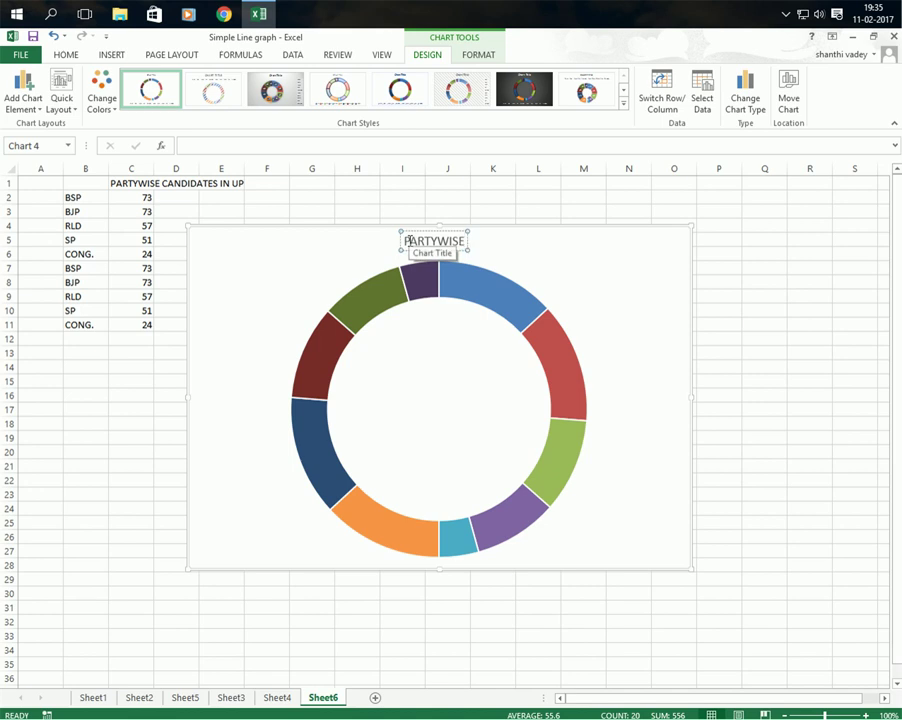
type(" CAN")
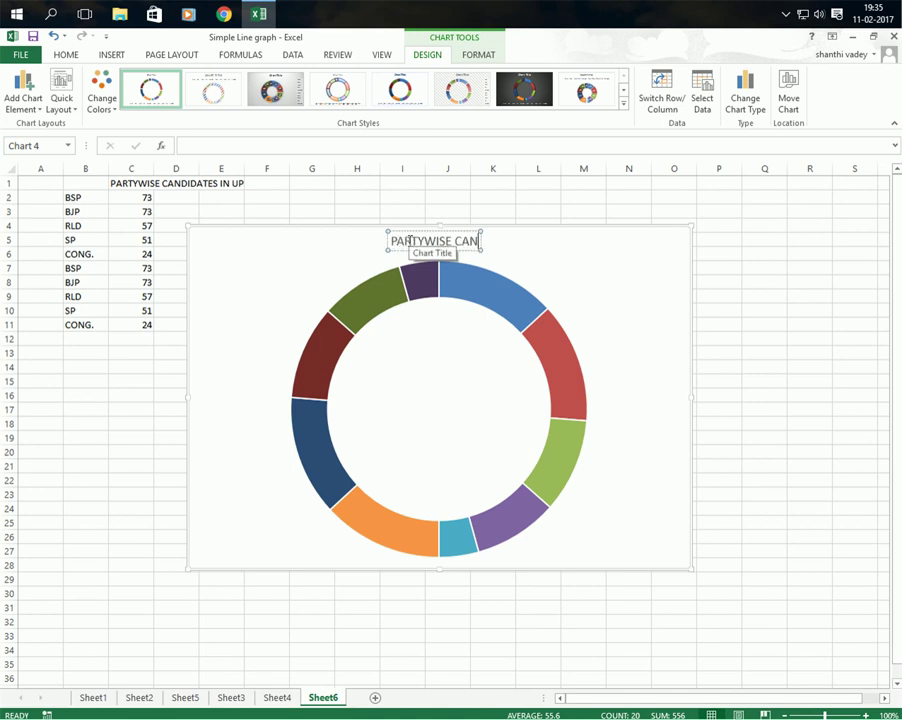
type("DIDATES IN")
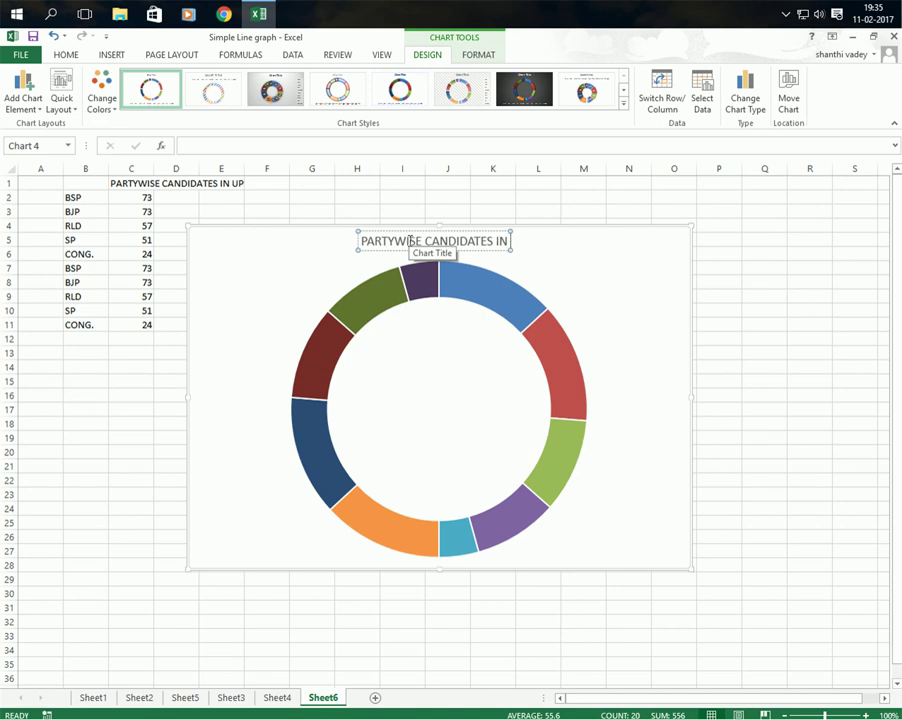
type(" UP")
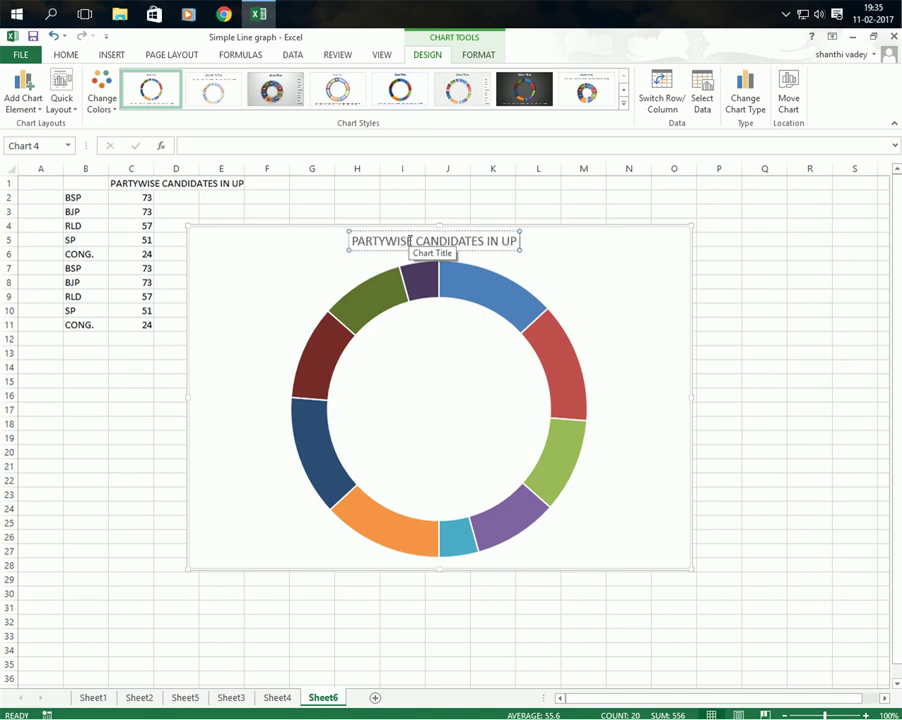
type(" 2017")
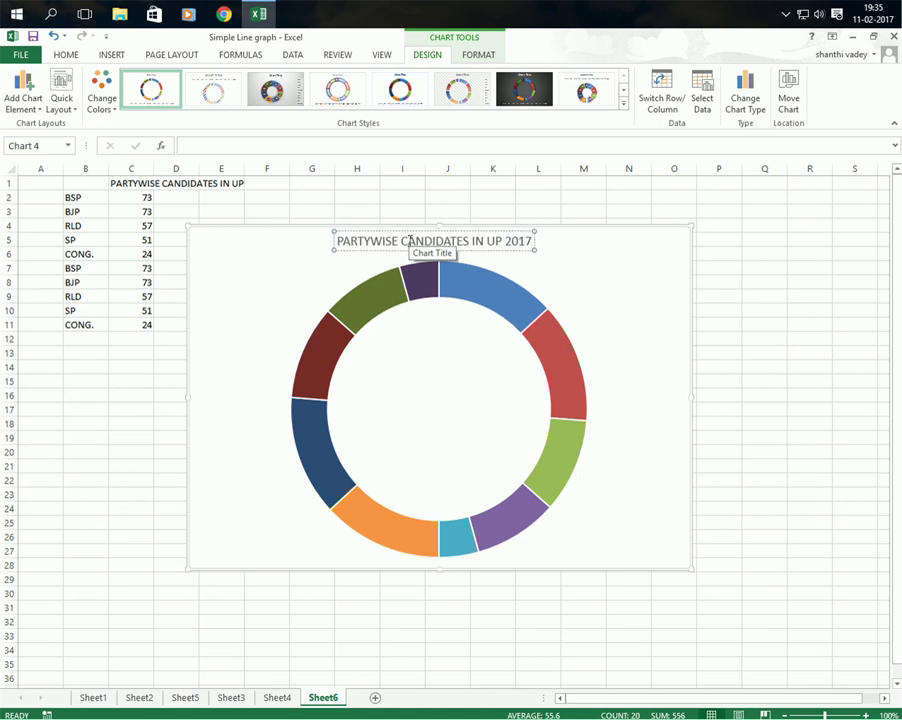
left_click(620, 271)
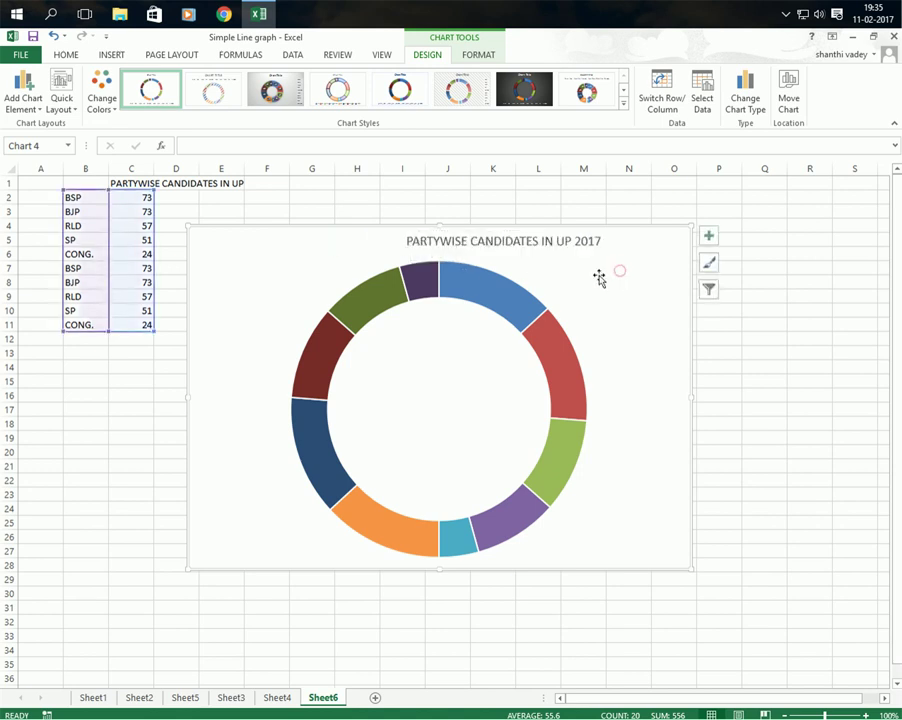
left_click(480, 232)
left_click_drag(480, 232, 420, 232)
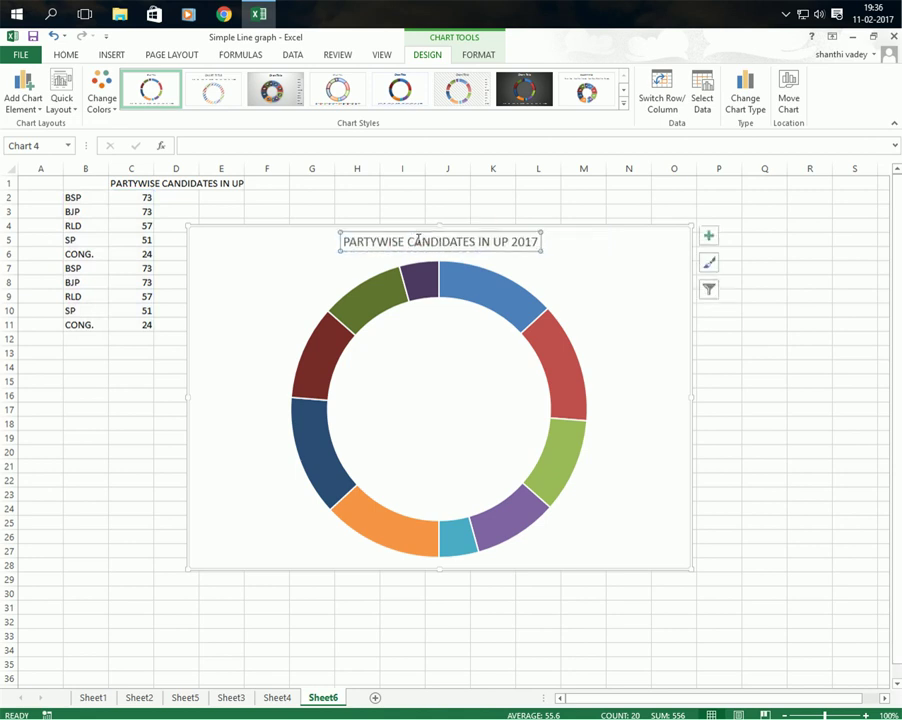
Make the chart title blue, bold and 14 point.
left_click(72, 58)
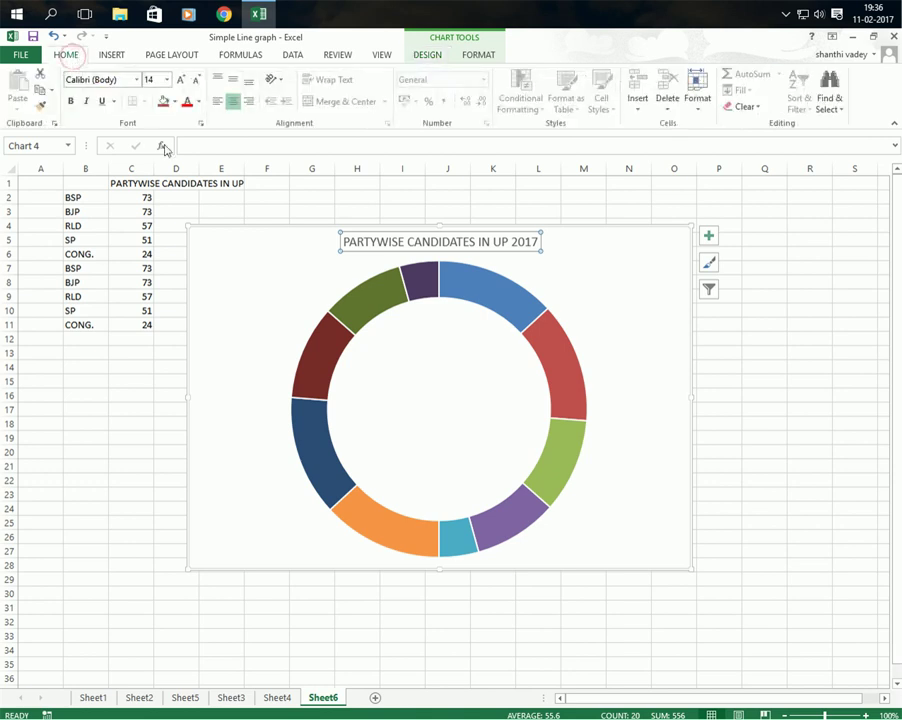
left_click(199, 102)
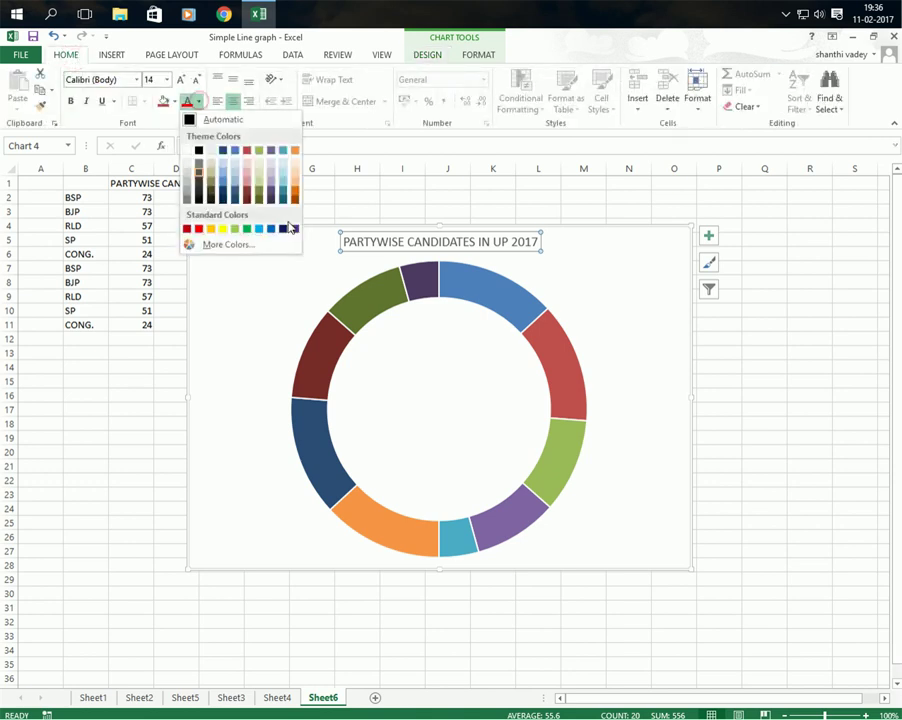
left_click(272, 229)
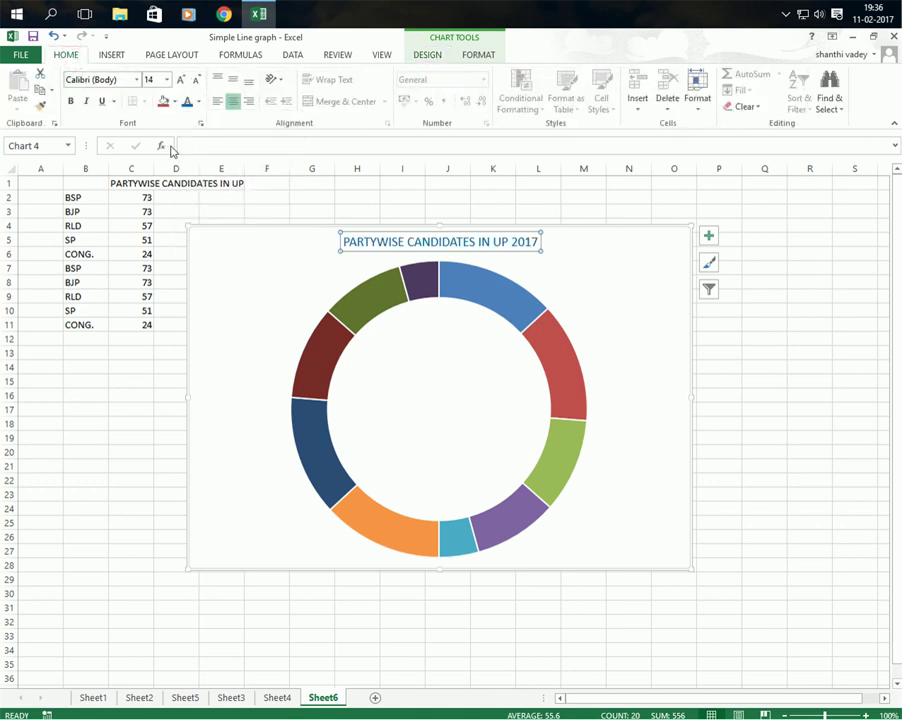
left_click(71, 102)
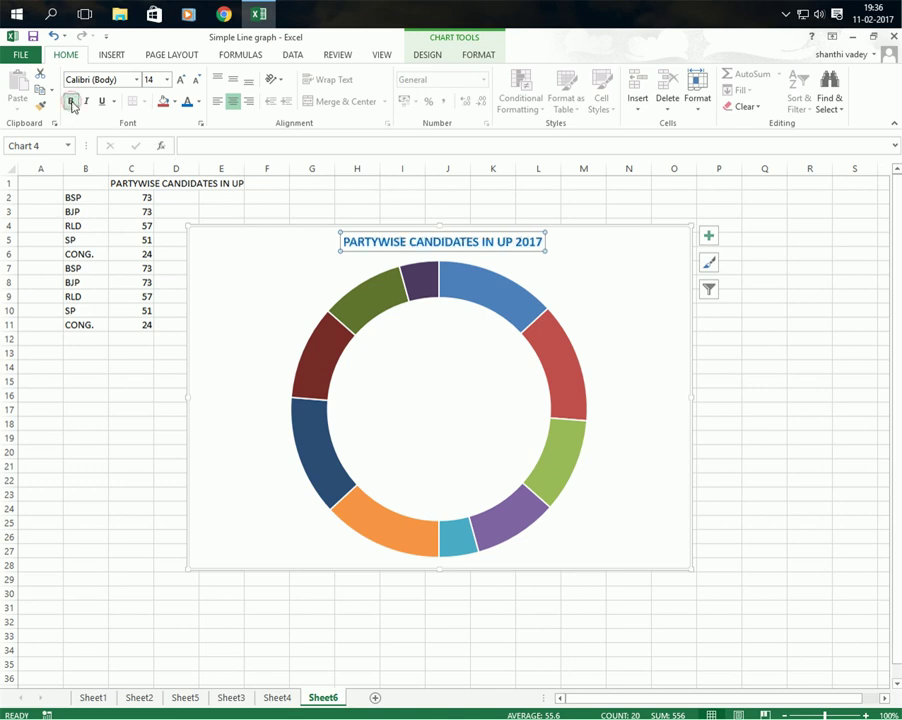
left_click(167, 80)
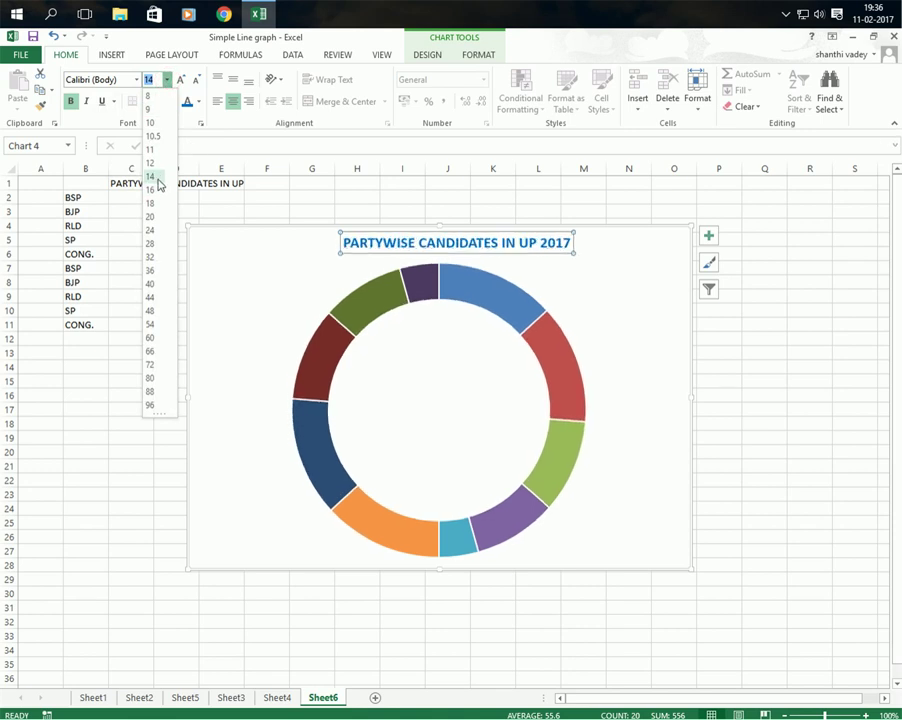
left_click(158, 178)
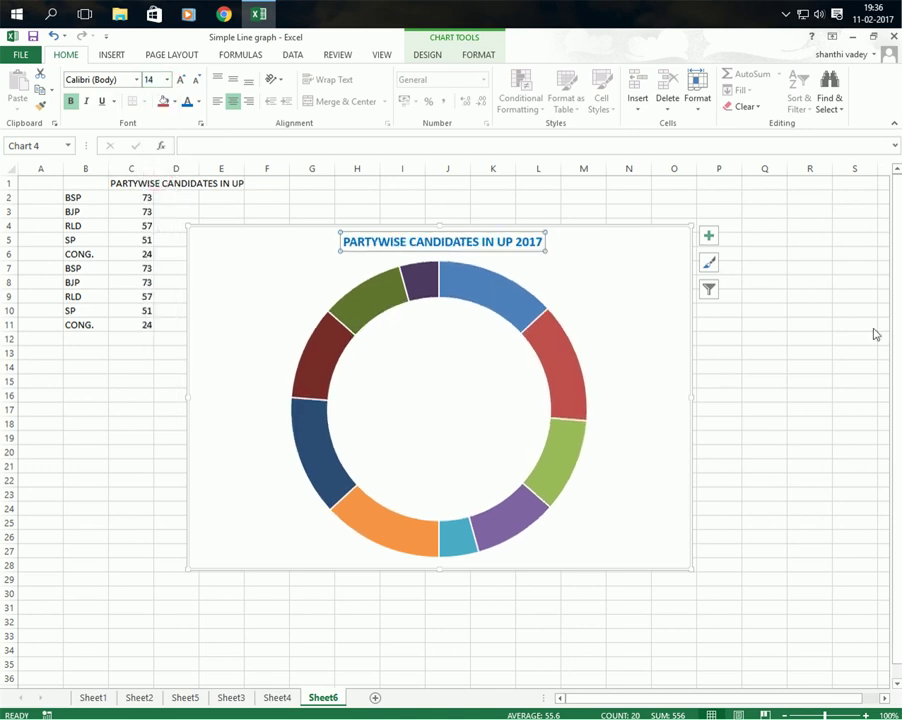
left_click(246, 246)
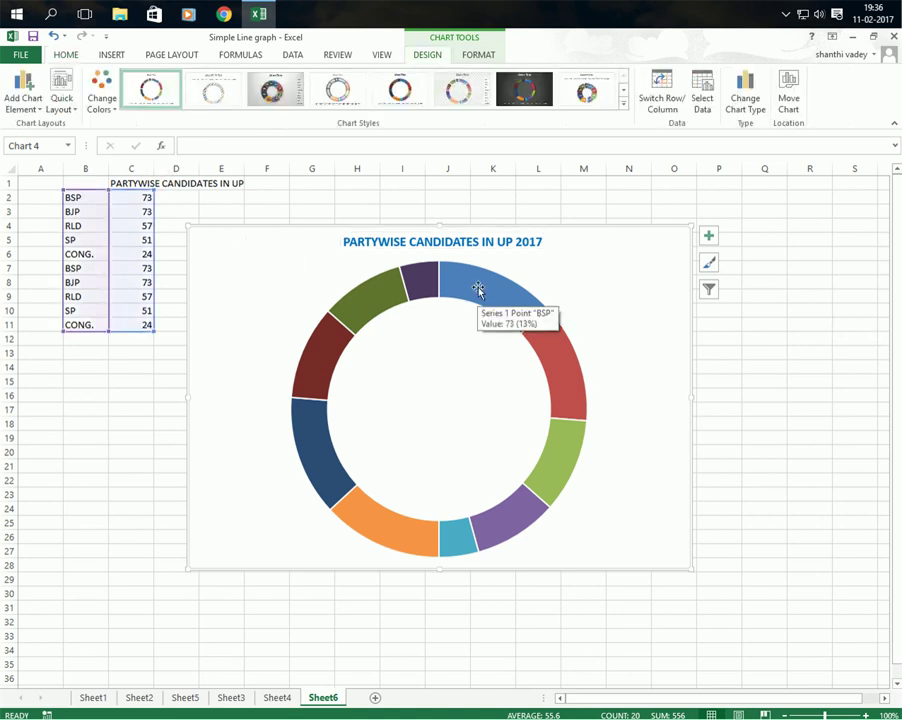
Open the doughnut's formatting pane and narrow the selection to the blue BSP slice.
double_click(479, 290)
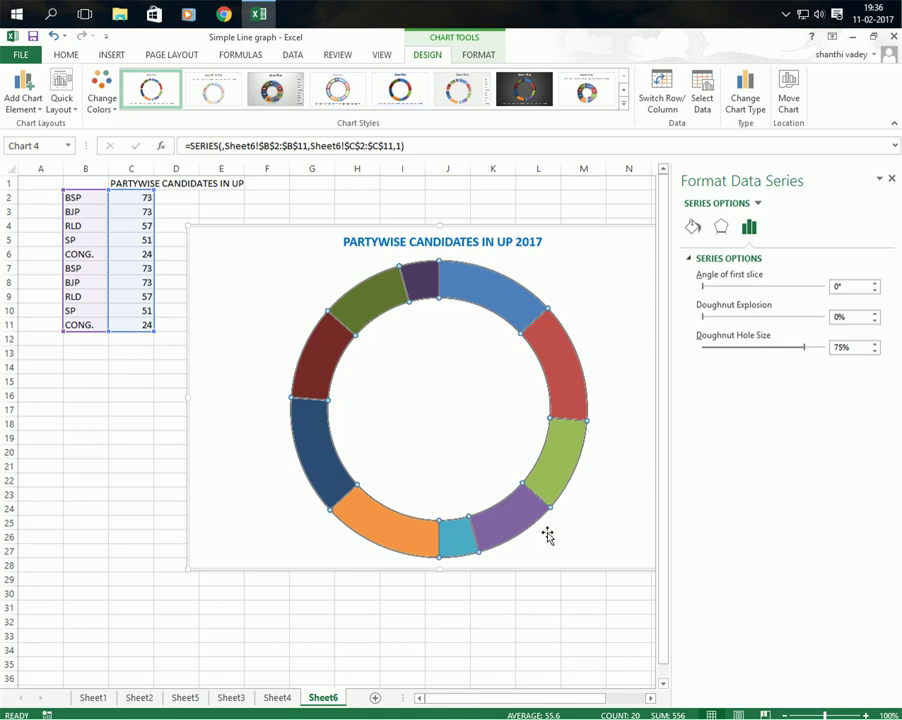
left_click(501, 297)
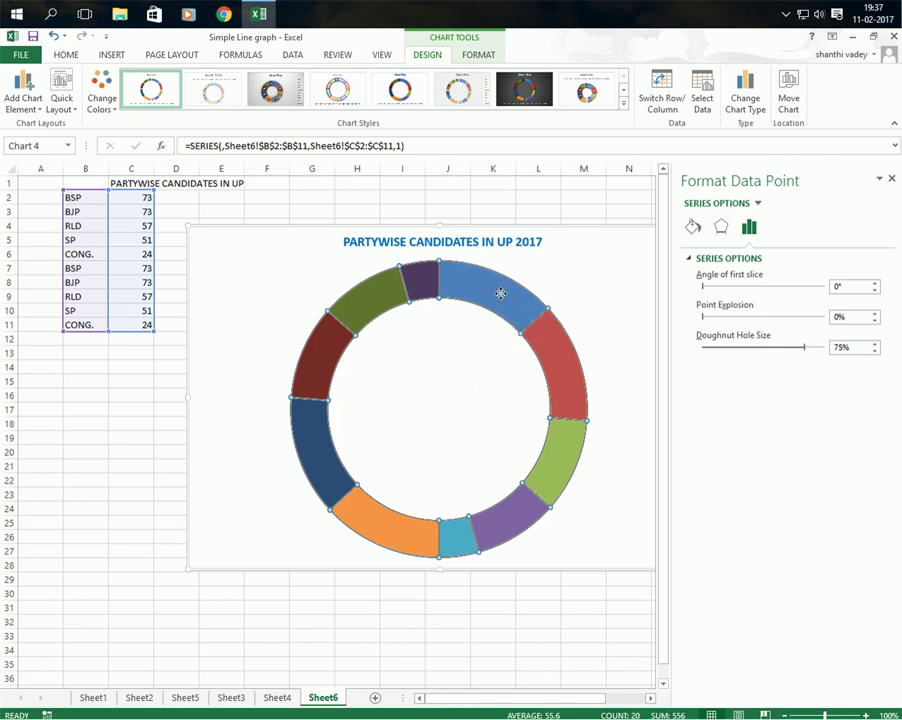
key("Escape")
left_click(484, 293)
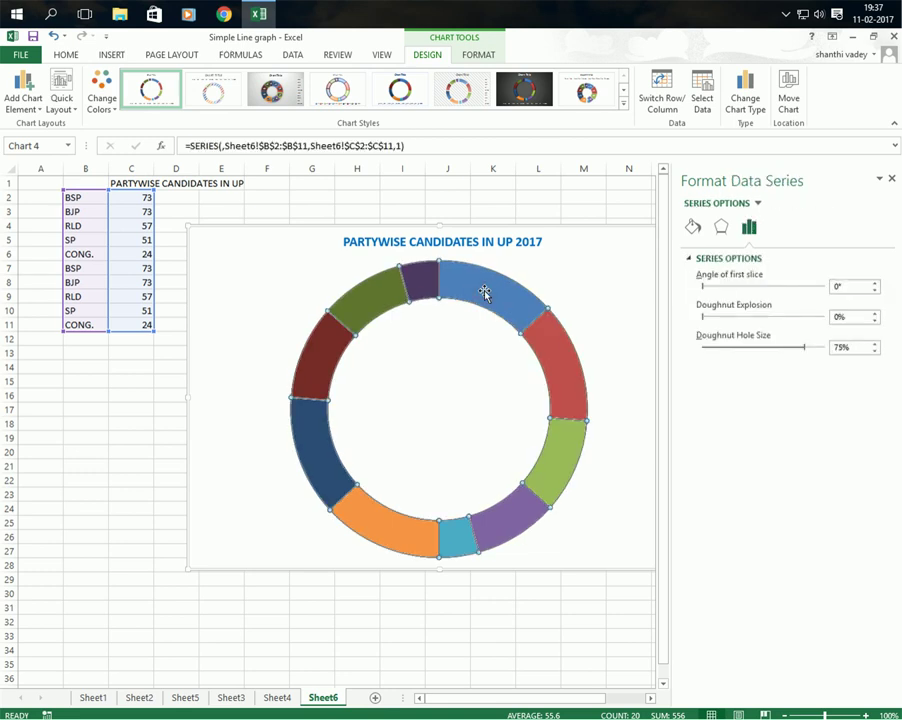
left_click(484, 293)
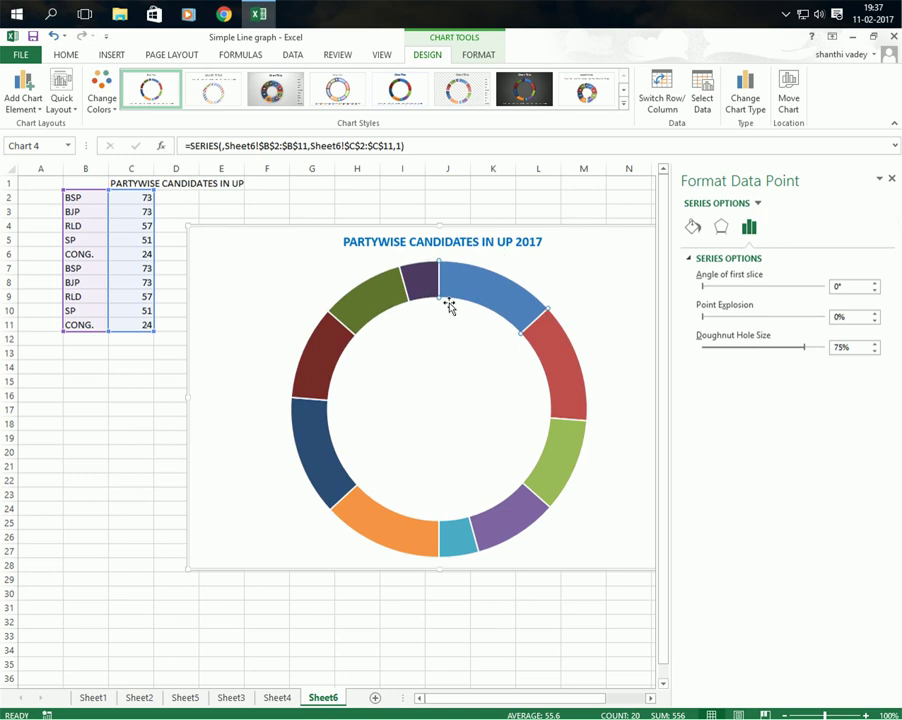
mouse_move(487, 318)
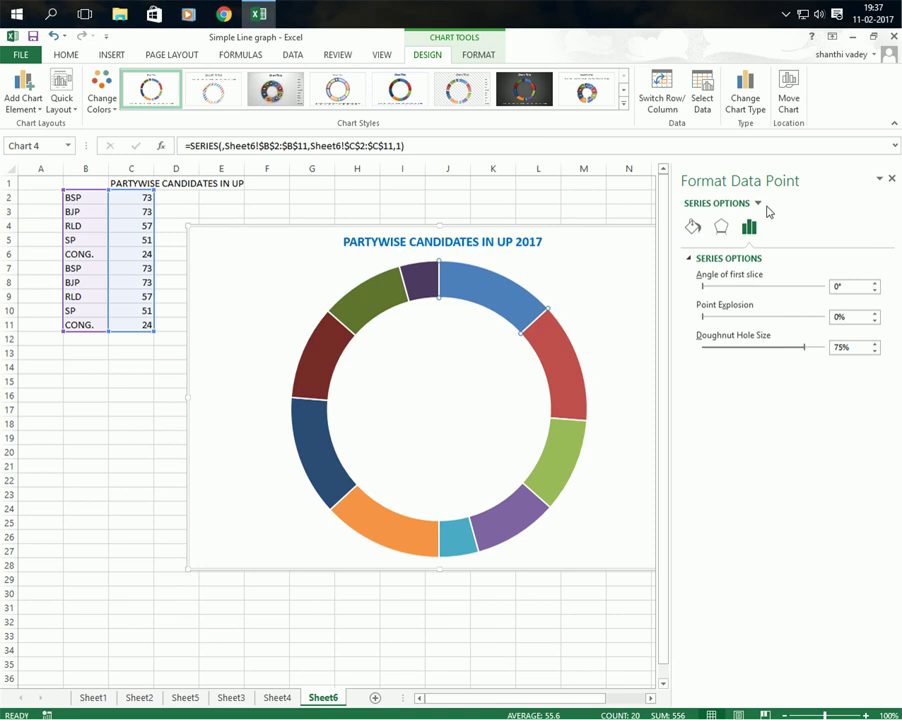
Set No fill on the BSP, BJP, RLD, SP and CONG. slices.
left_click(694, 227)
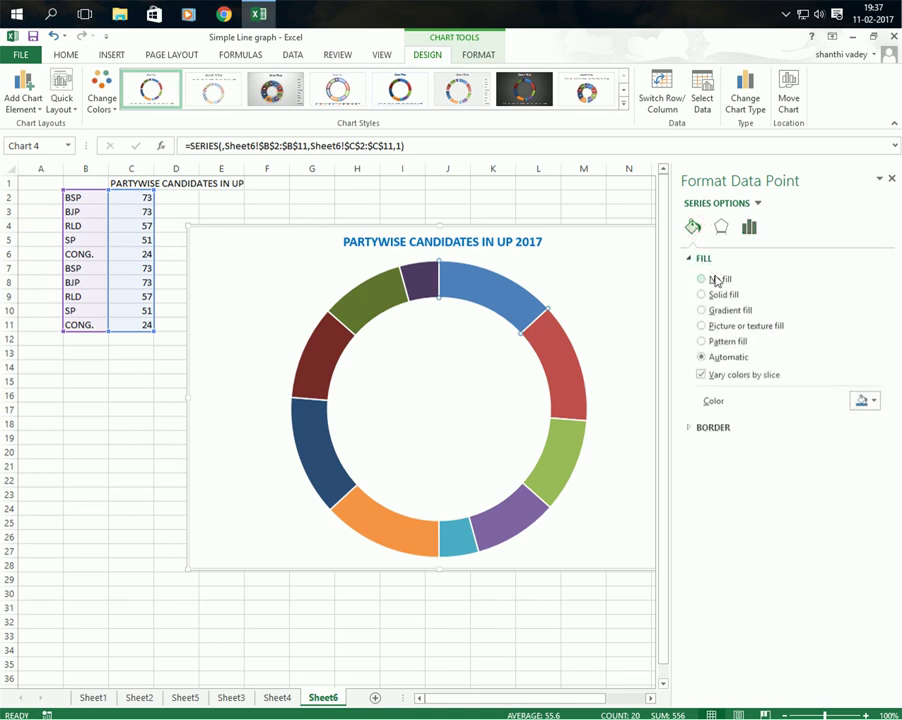
left_click(702, 281)
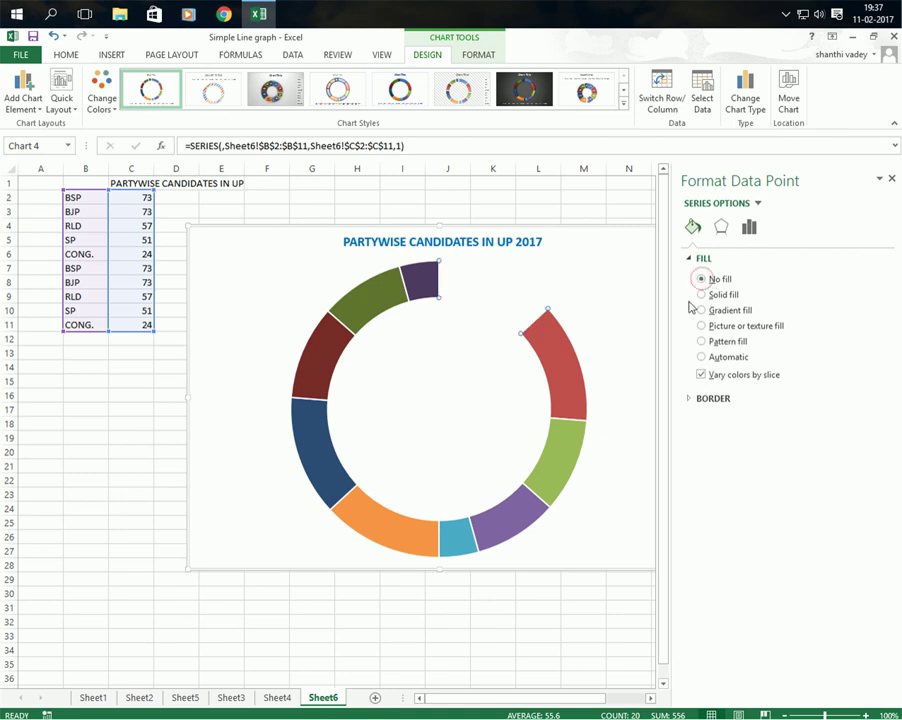
left_click(549, 335)
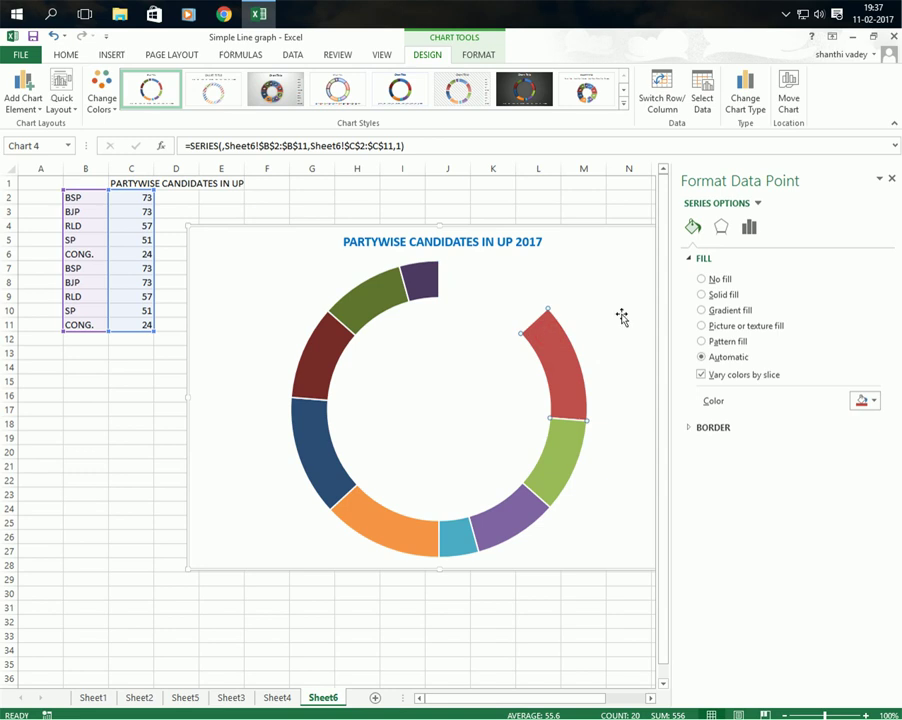
left_click(700, 281)
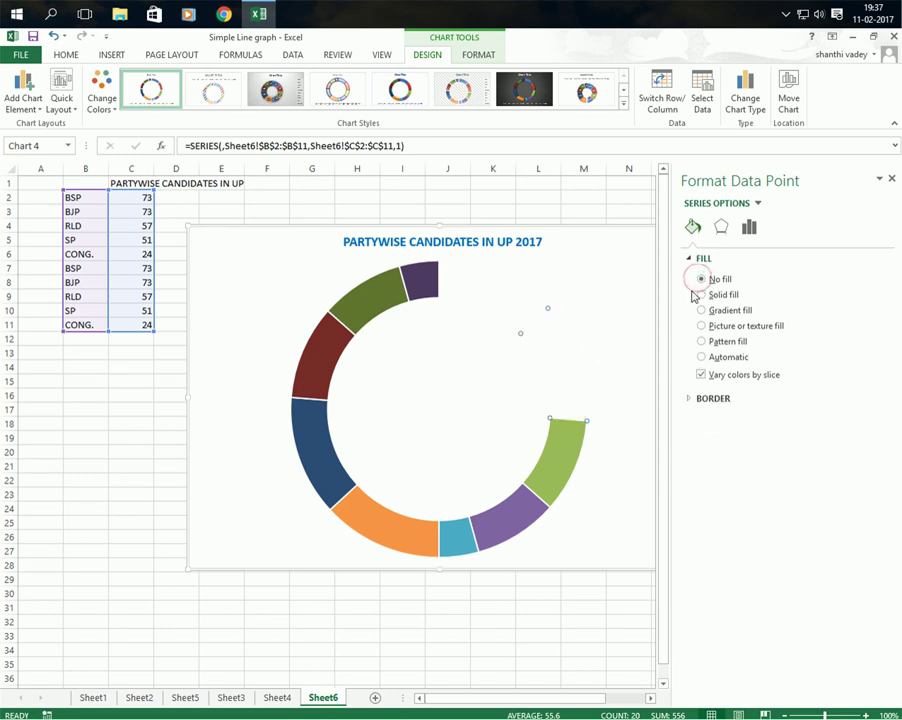
left_click(563, 467)
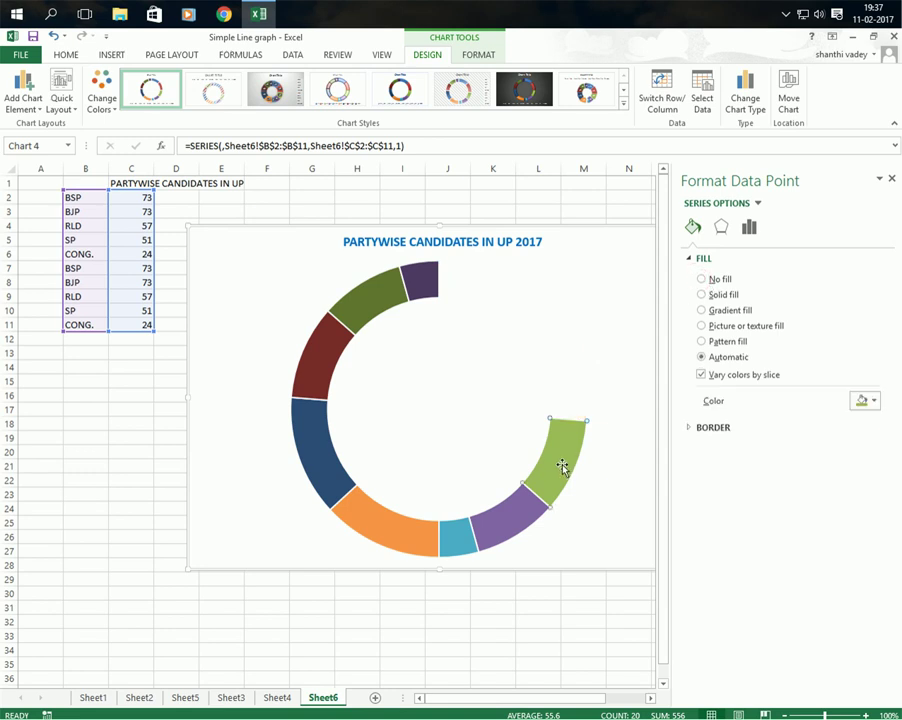
left_click(701, 280)
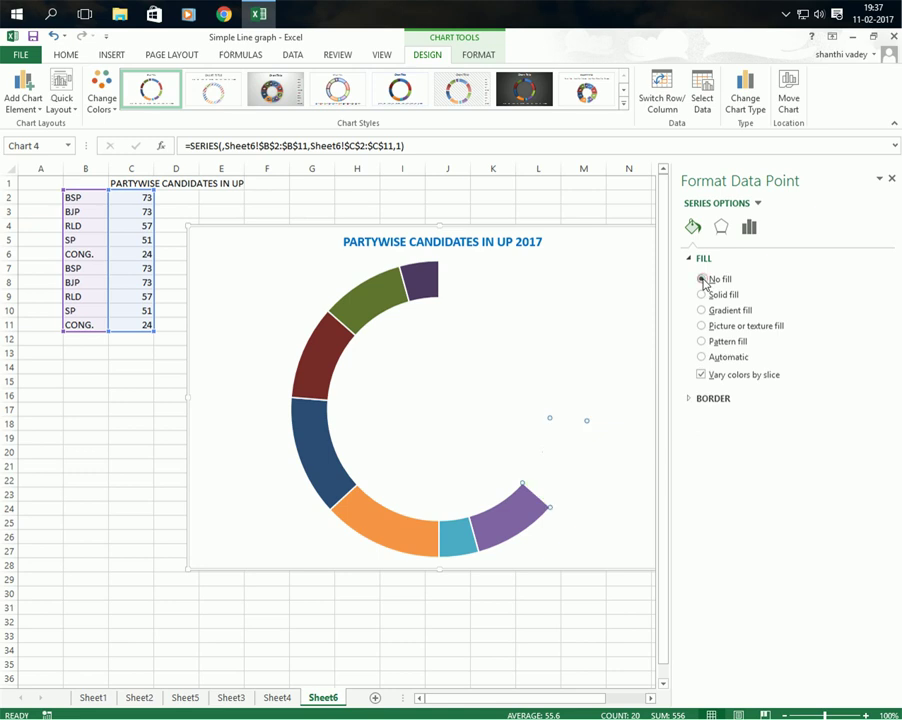
left_click(516, 496)
left_click(702, 280)
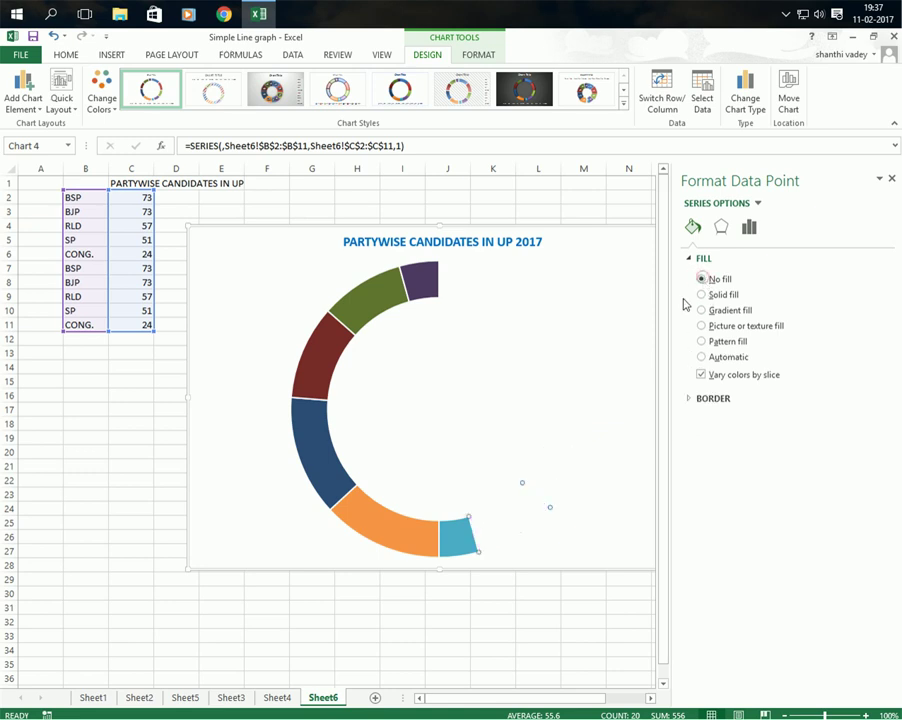
left_click(459, 538)
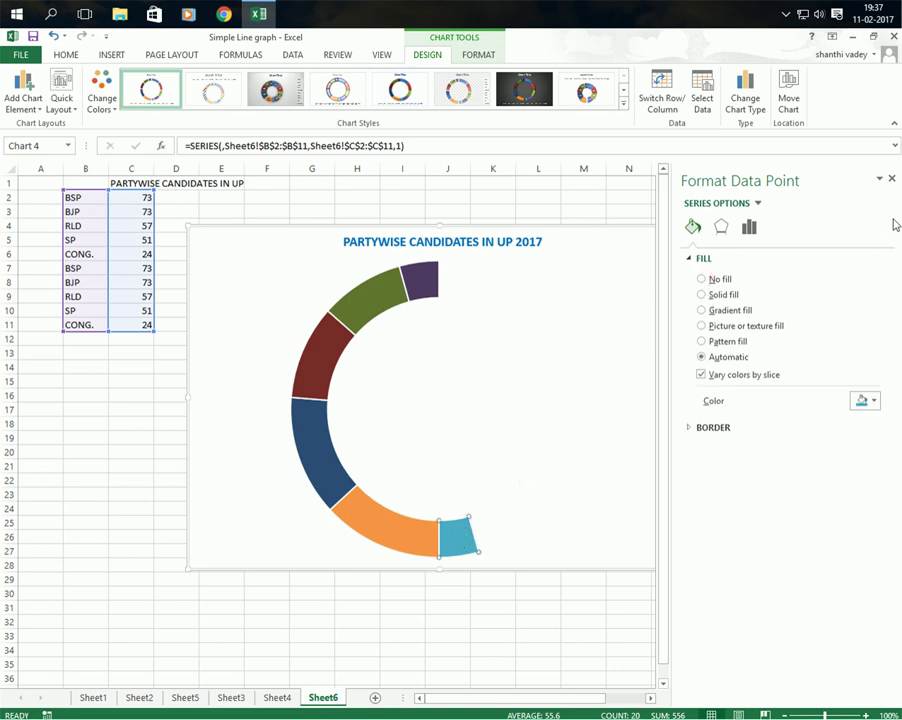
left_click(704, 279)
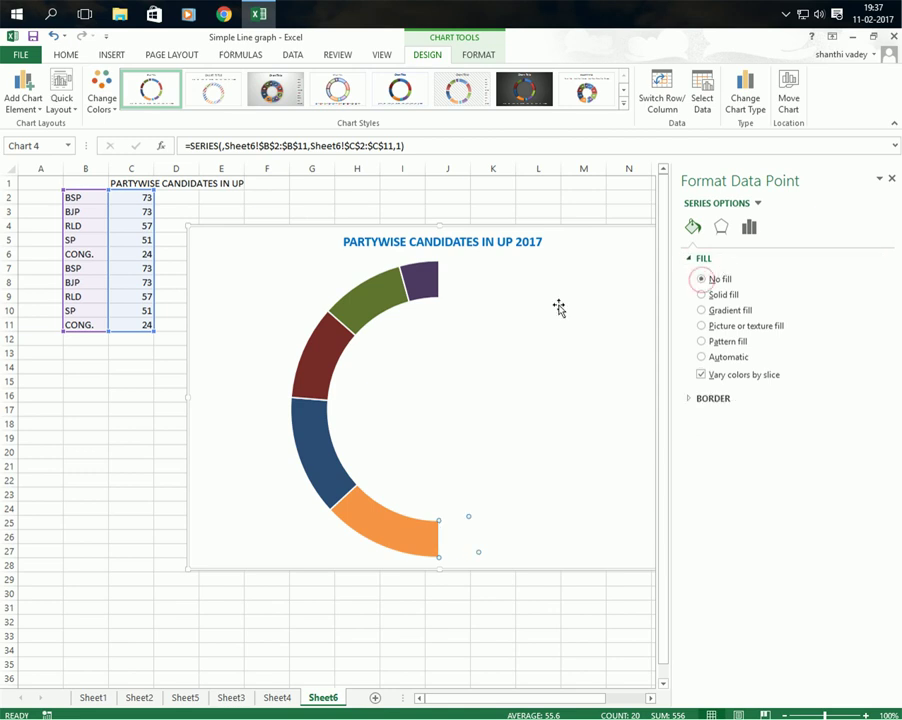
Set the first-slice angle to 90° and the doughnut hole size to 50%.
left_click(757, 233)
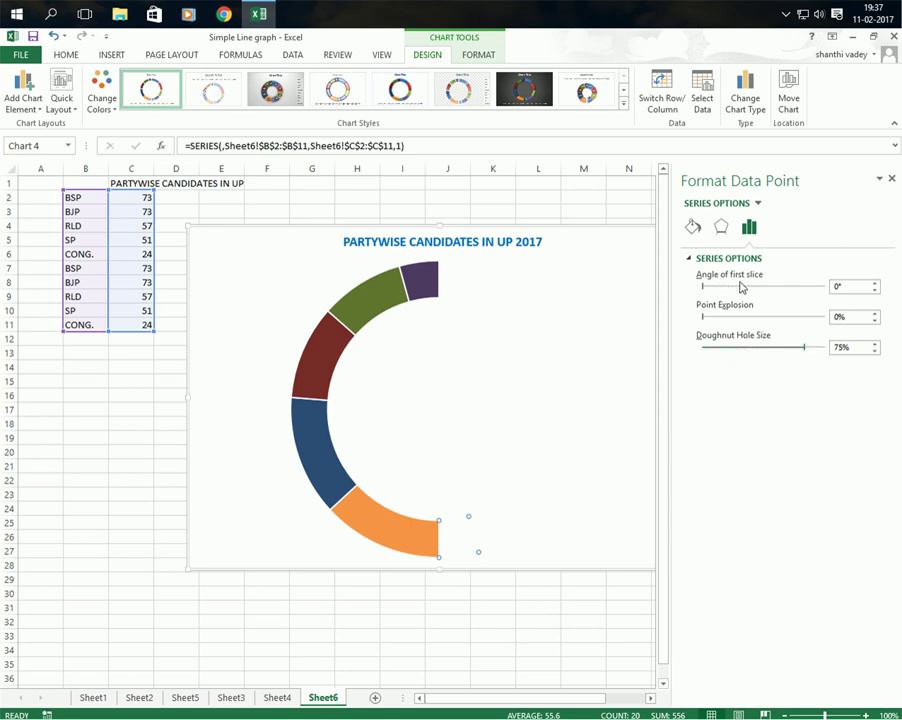
left_click(845, 288)
key("Return")
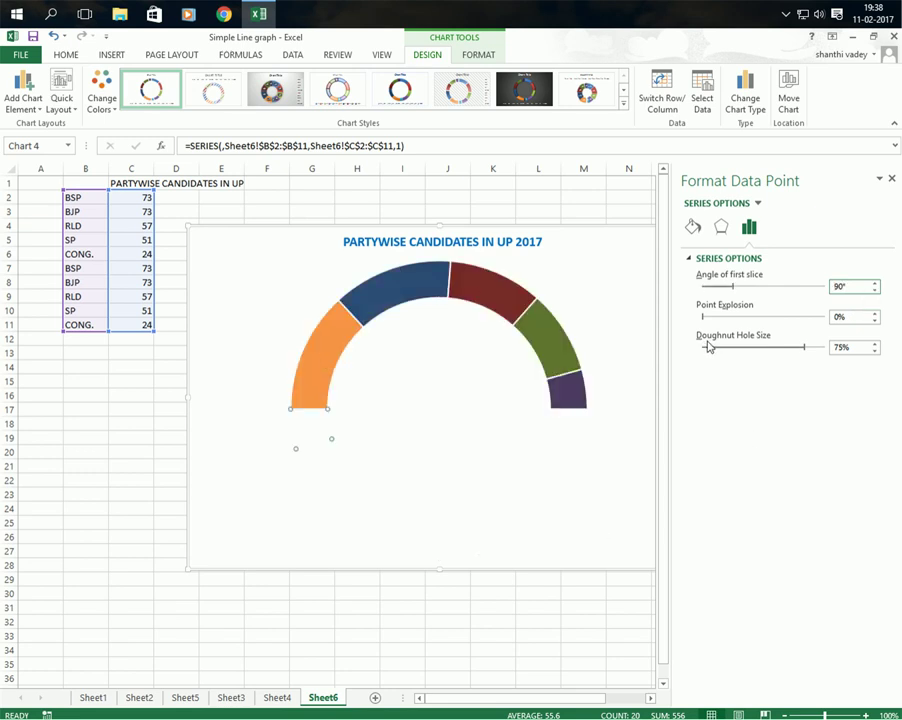
left_click(849, 348)
key("Return")
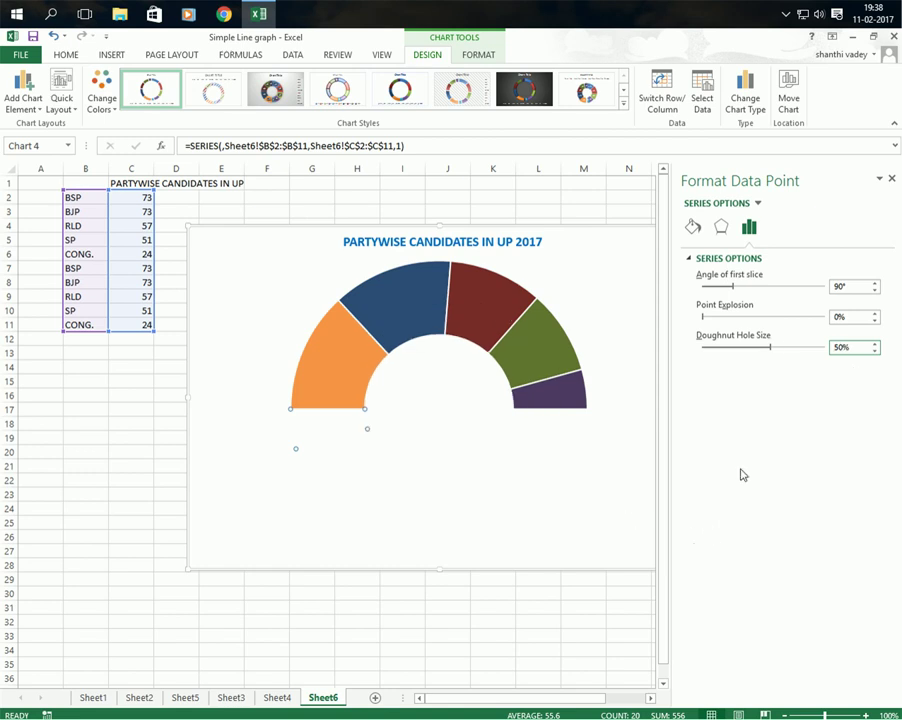
Add data labels showing each slice's party name and value.
left_click(892, 180)
left_click(481, 374)
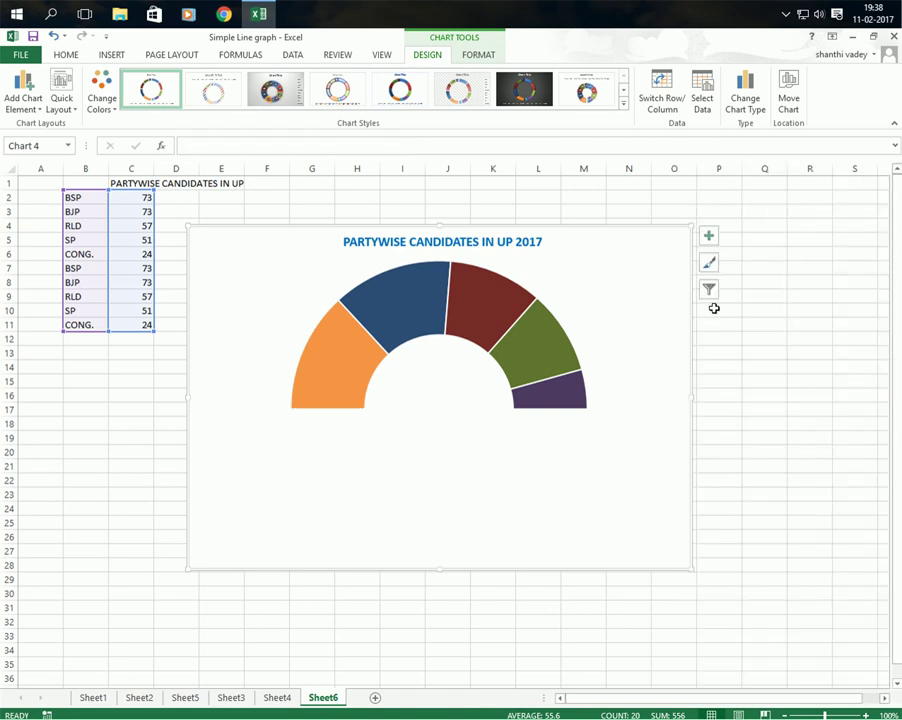
left_click(712, 239)
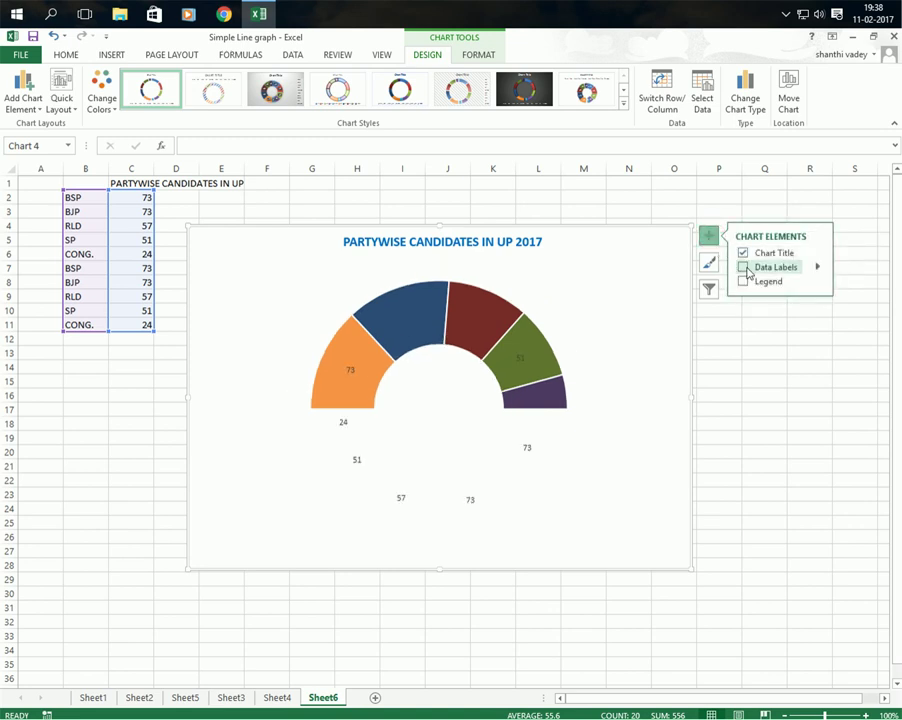
left_click(816, 267)
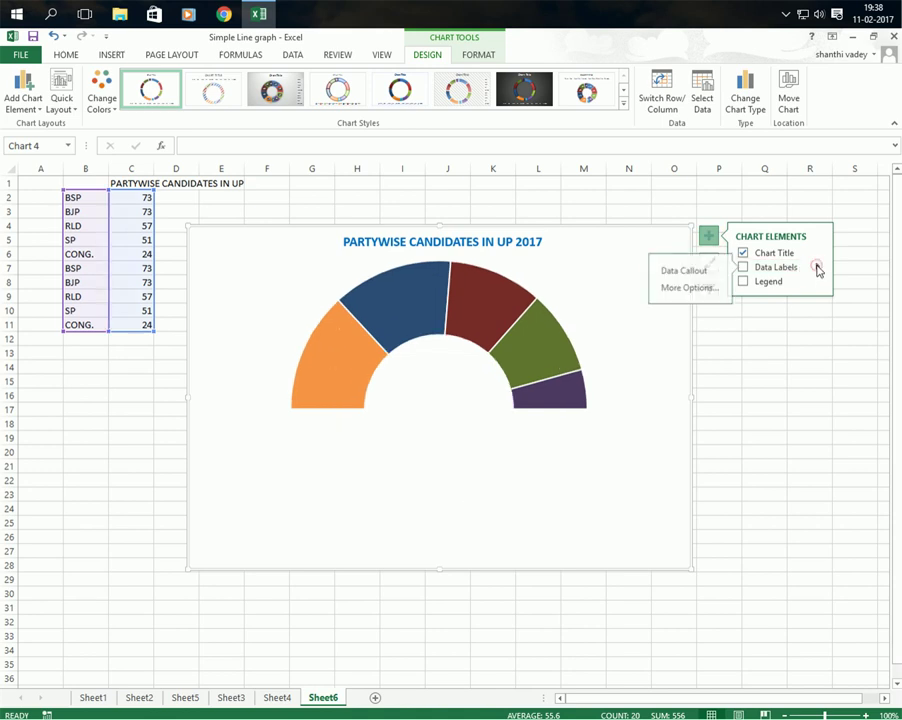
left_click(691, 289)
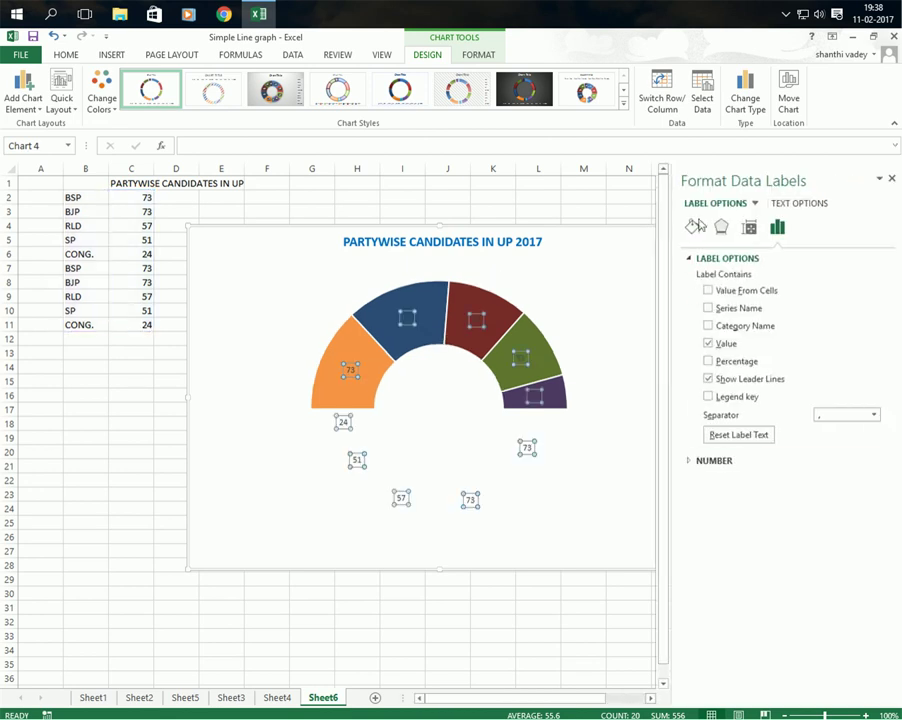
left_click(710, 328)
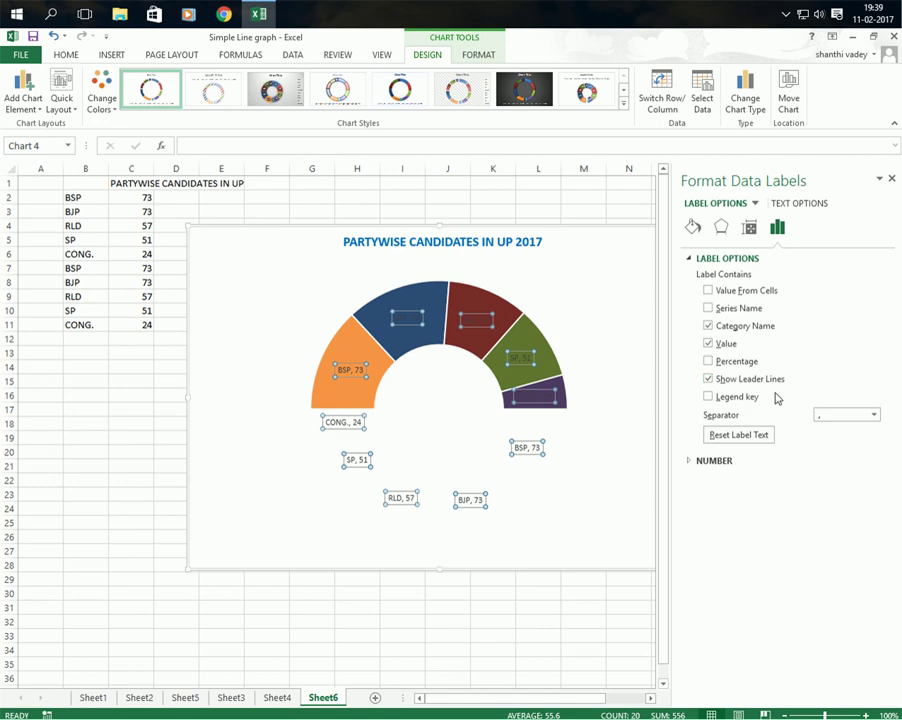
Isolate the stray CONG., SP and RLD labels below the arch and delete RLD, 57.
left_click(892, 178)
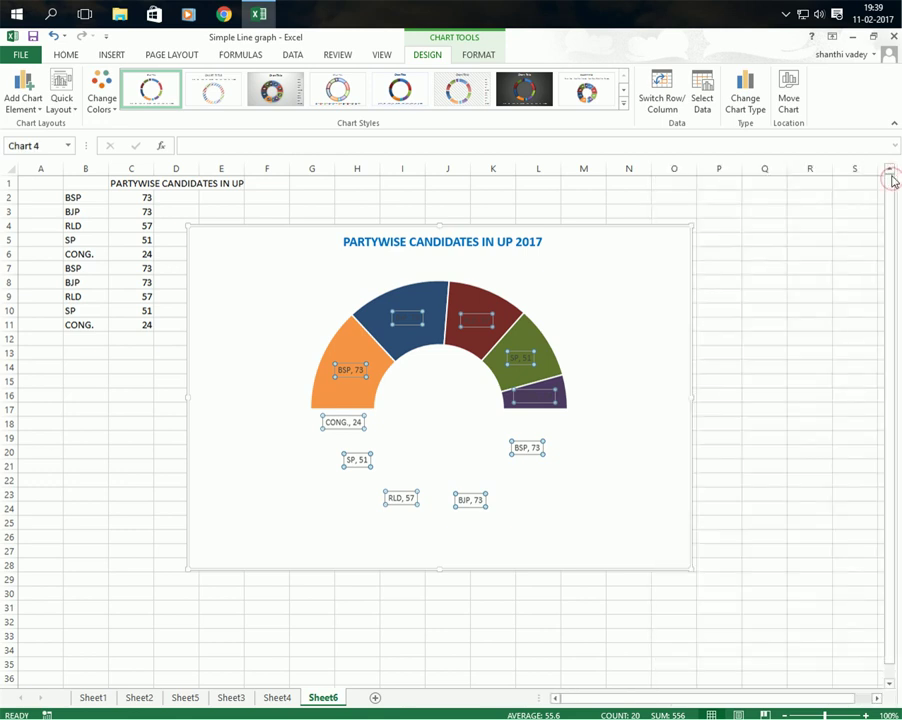
left_click(348, 424)
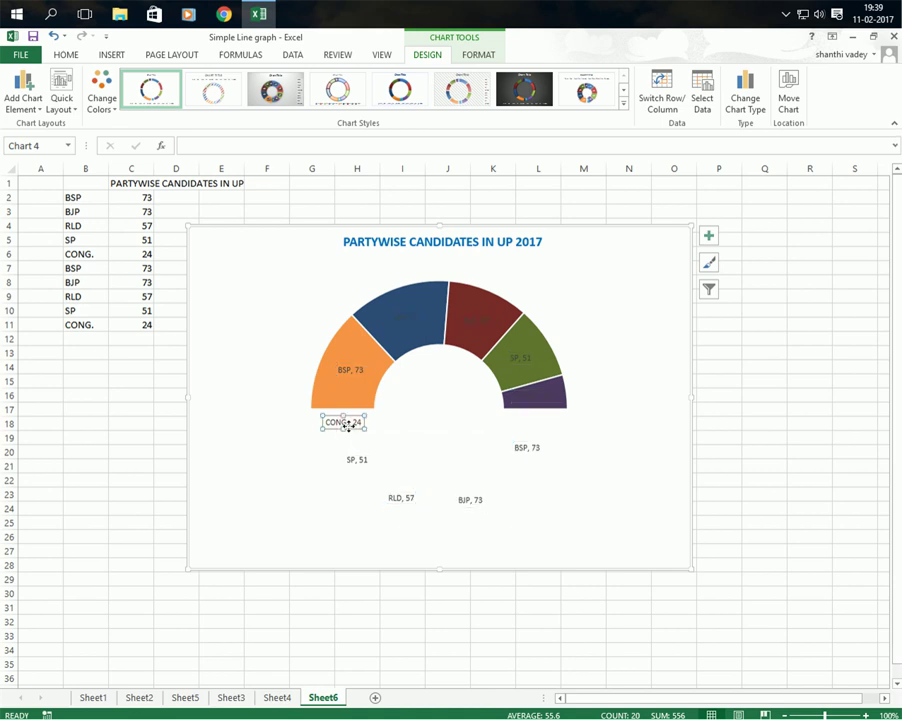
left_click_drag(348, 424, 358, 459)
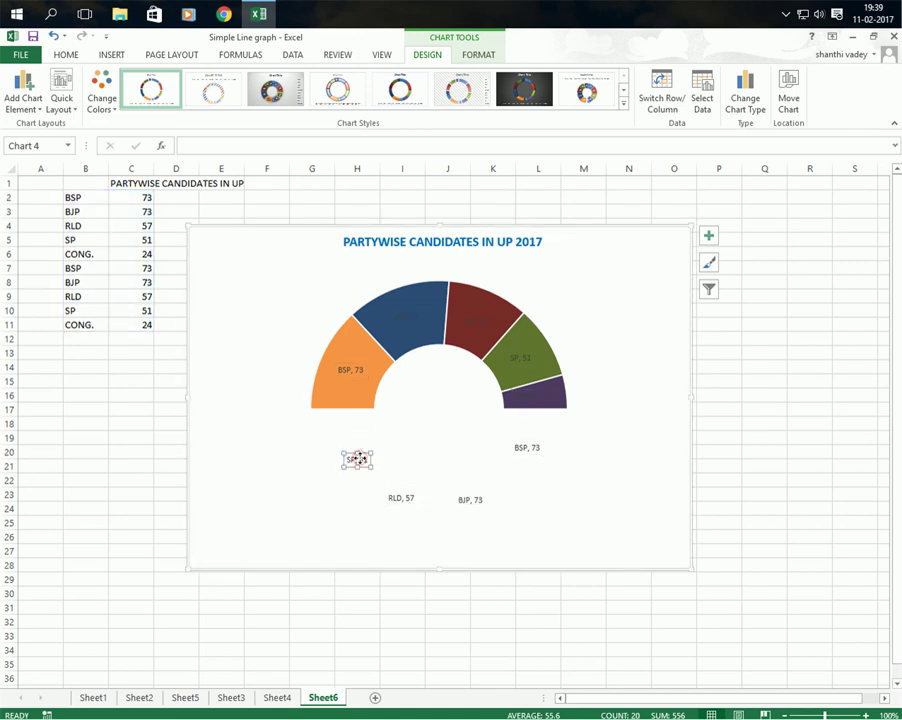
left_click(360, 459)
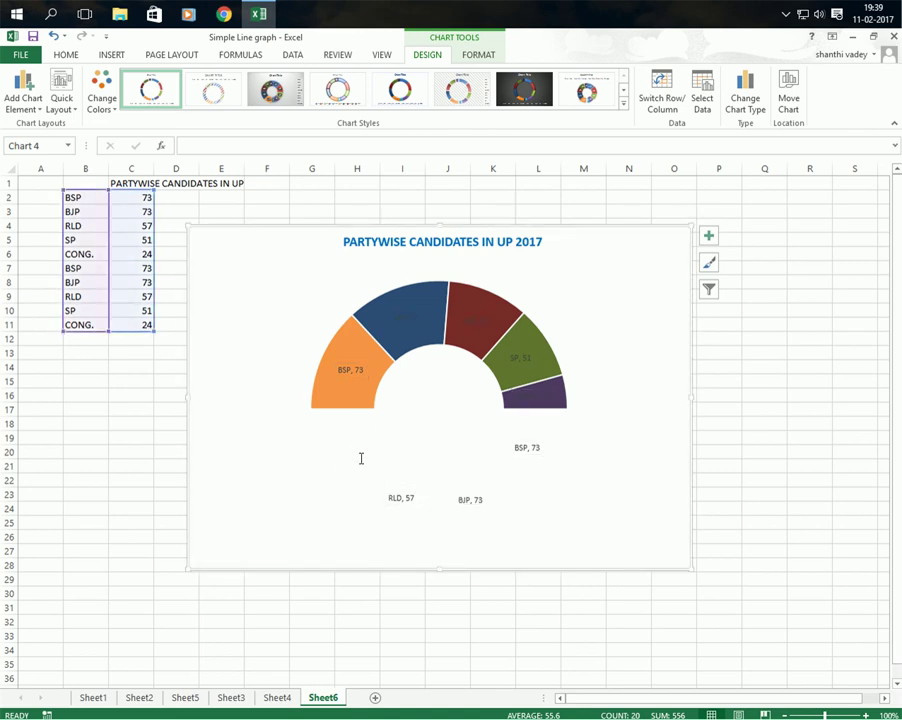
left_click(400, 497)
left_click(400, 497)
key("Delete")
Delete the stray BJP, 73 and BSP, 73 labels.
left_click(465, 498)
left_click(465, 498)
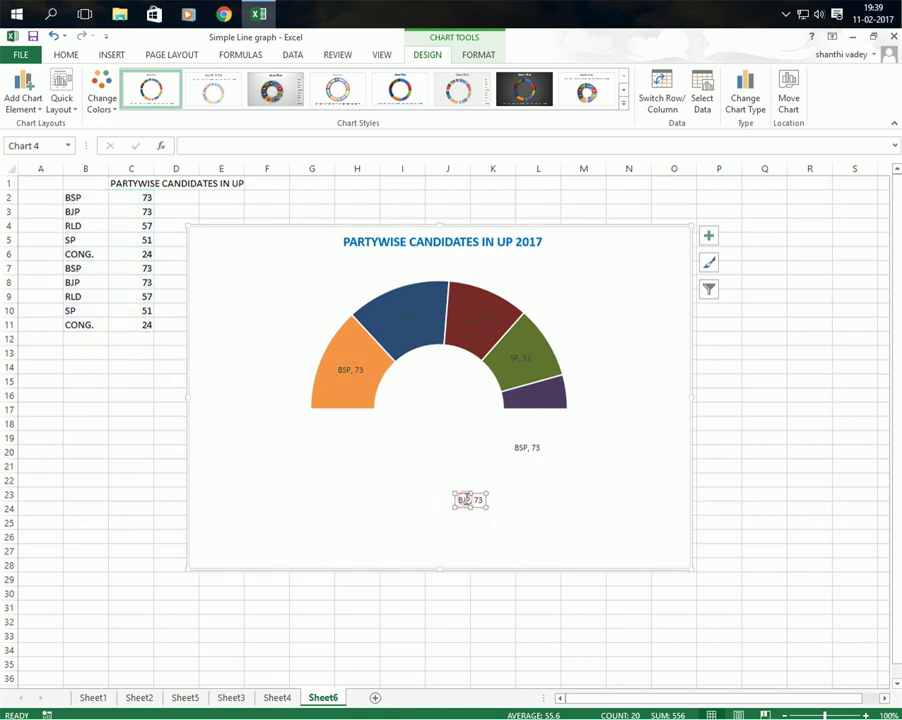
key("Delete")
left_click(533, 446)
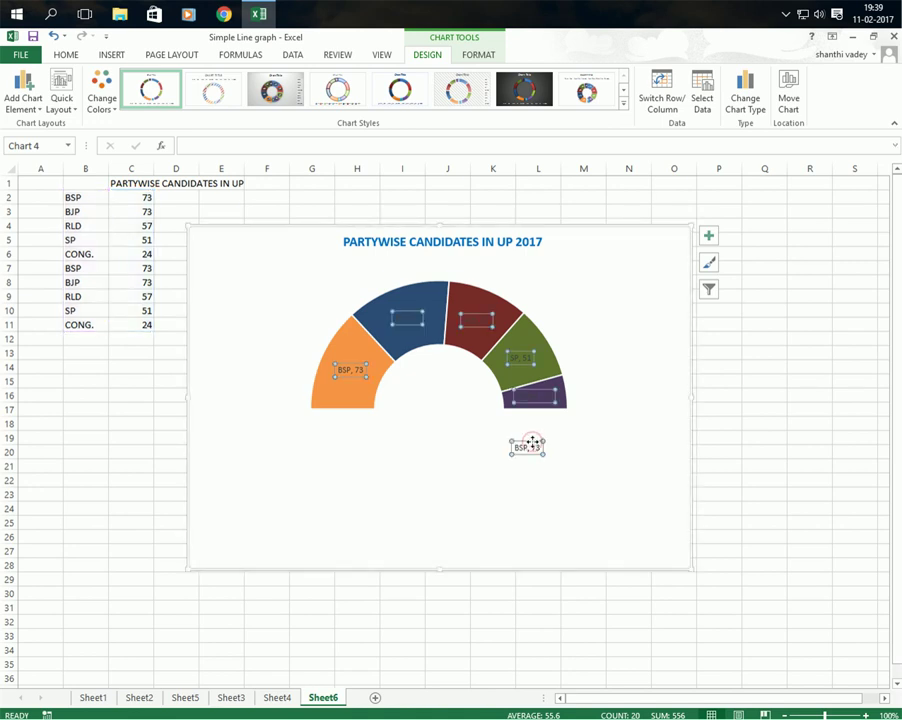
left_click(532, 445)
key("Delete")
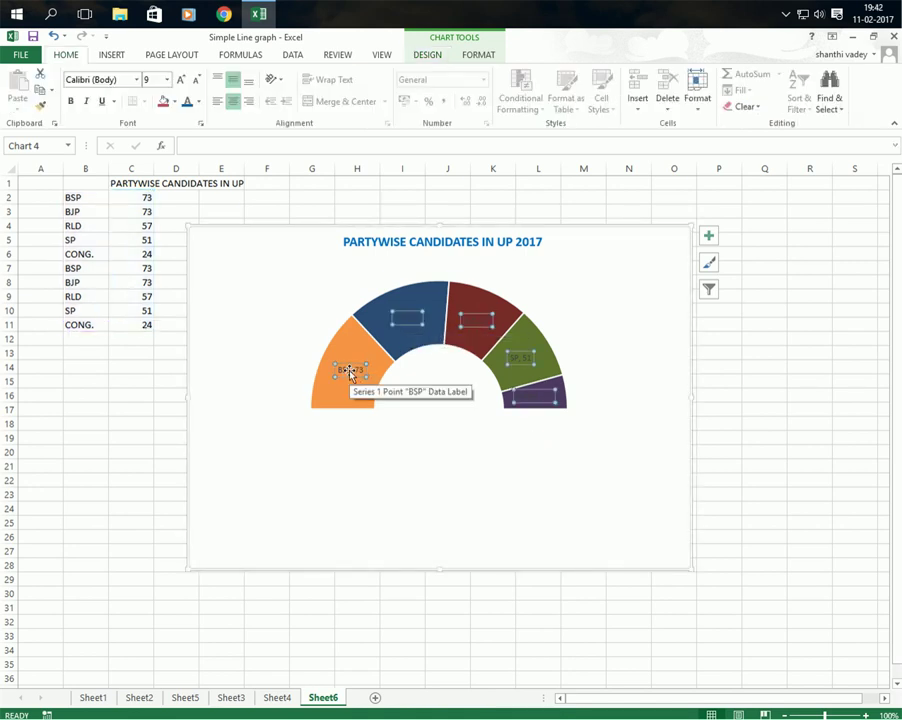
Move the BSP, BJP, RLD, SP and CONG. labels outside their segments, joined by leader lines.
left_click(349, 372)
left_click_drag(349, 372, 297, 341)
left_click_drag(404, 316, 371, 275)
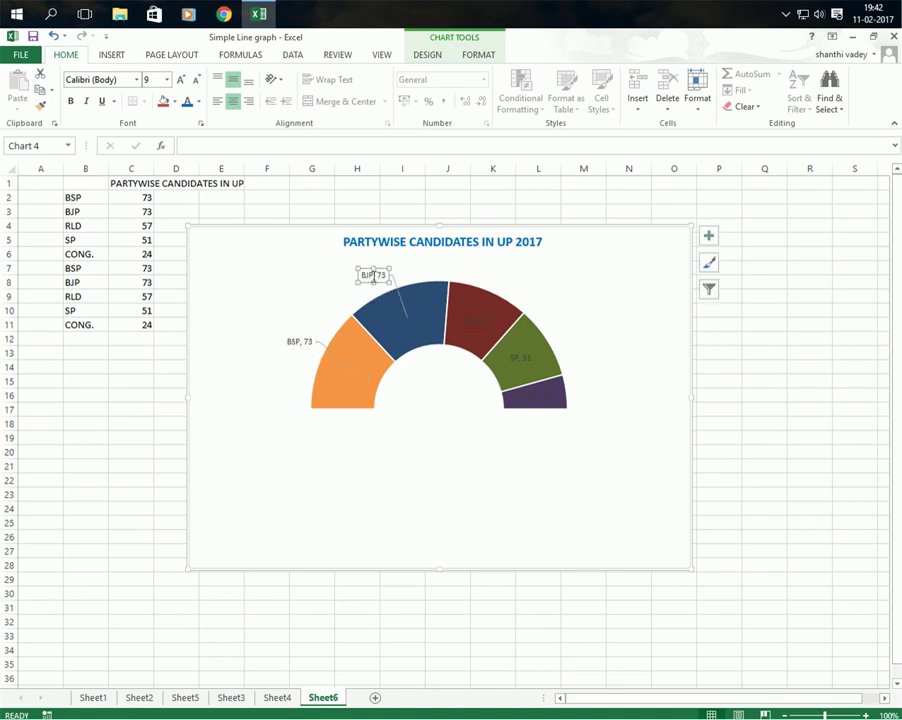
left_click(476, 325)
left_click_drag(476, 322, 507, 277)
left_click(520, 356)
left_click_drag(539, 350, 573, 333)
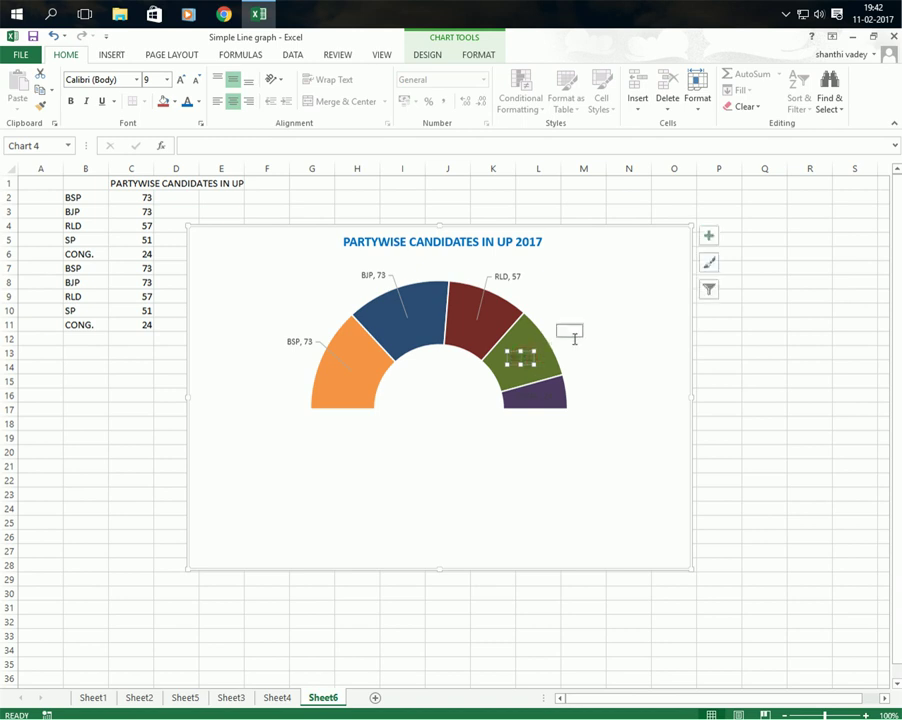
left_click(534, 397)
left_click_drag(534, 397, 593, 388)
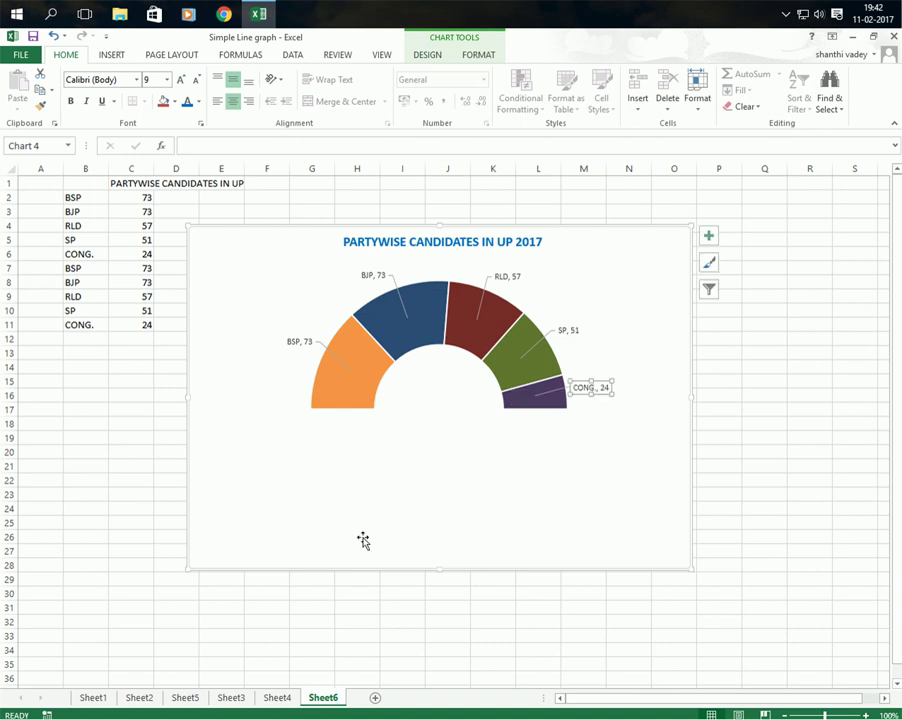
left_click(322, 349)
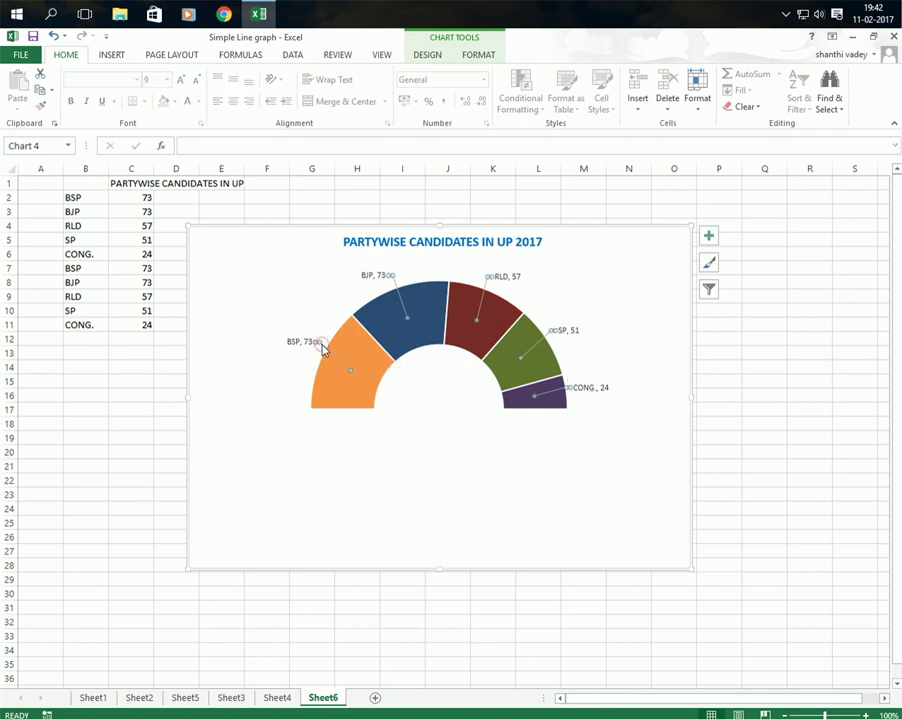
Format the leader lines as a solid red line 1.25 pt wide.
double_click(322, 343)
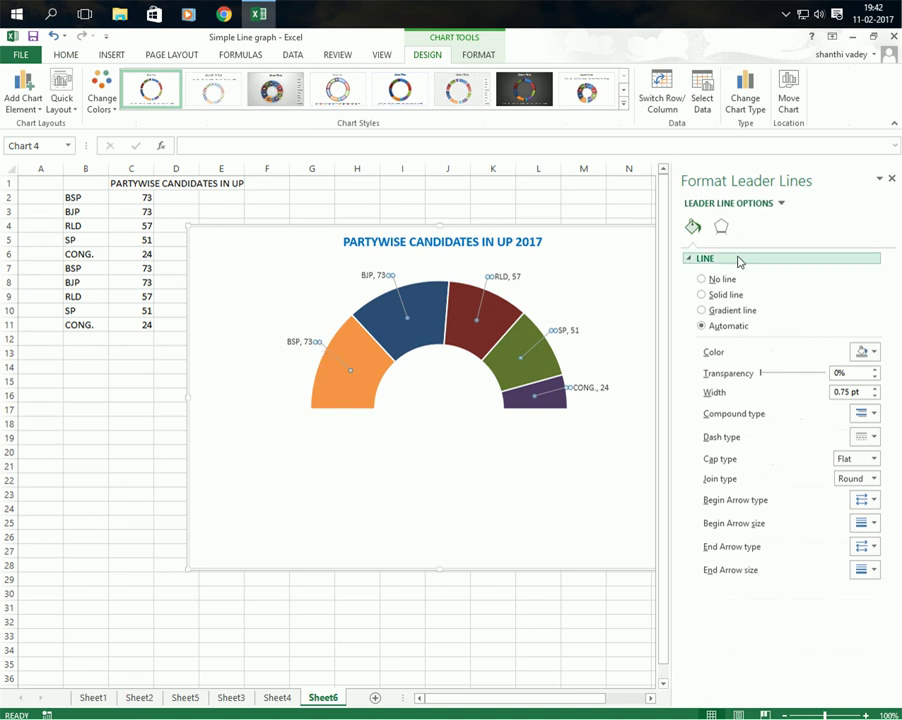
left_click(703, 296)
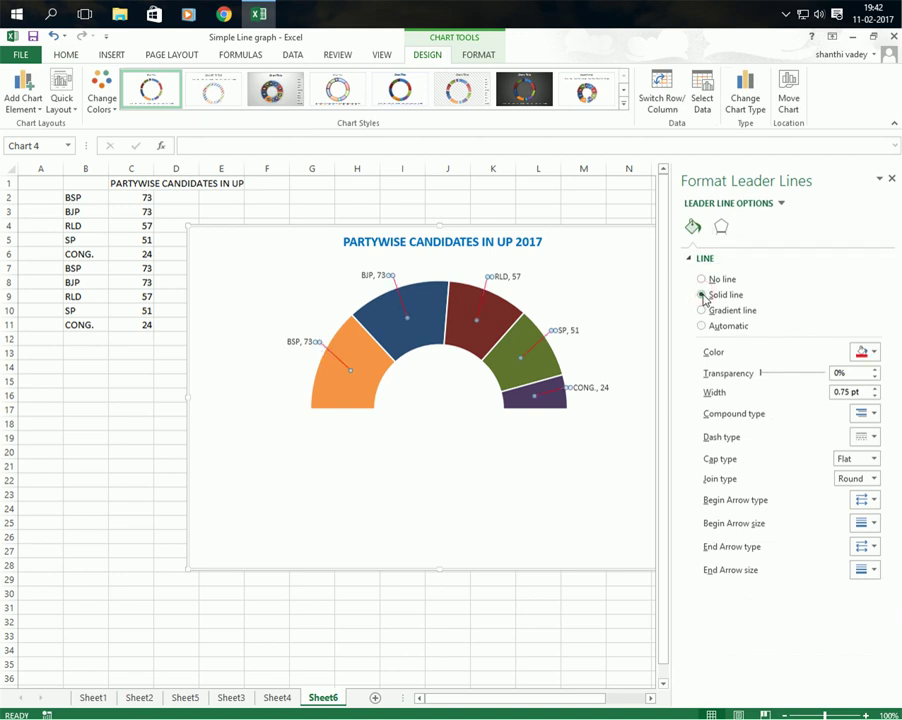
left_click(866, 356)
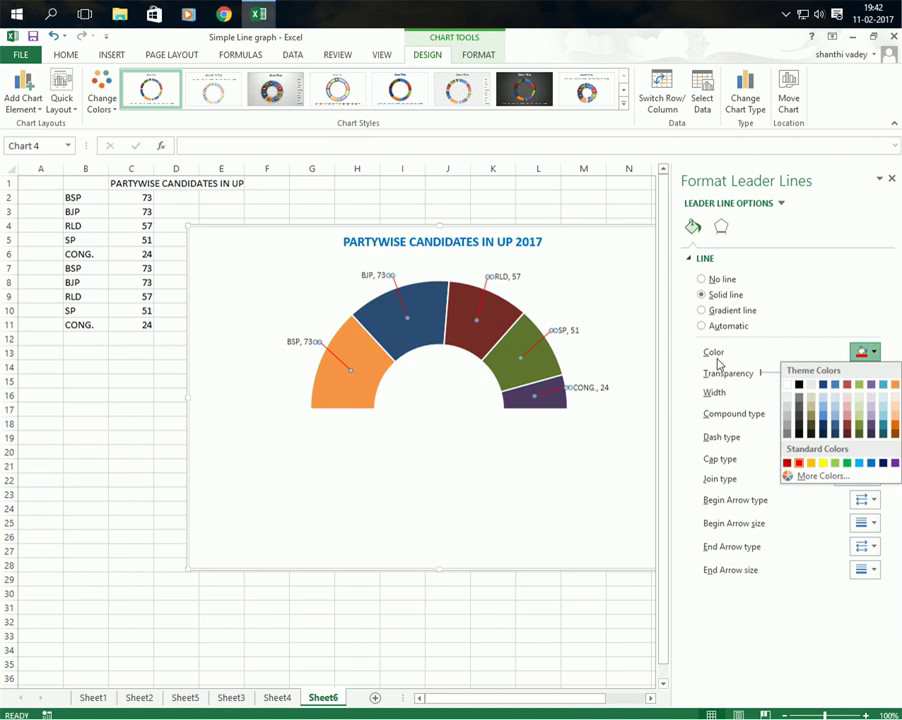
left_click(805, 336)
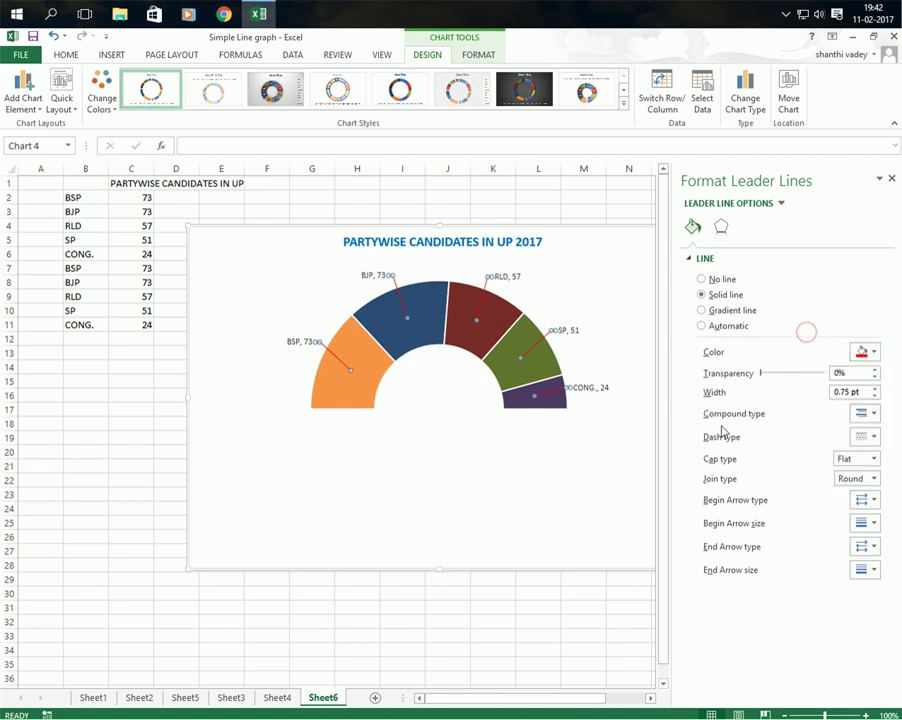
left_click(875, 390)
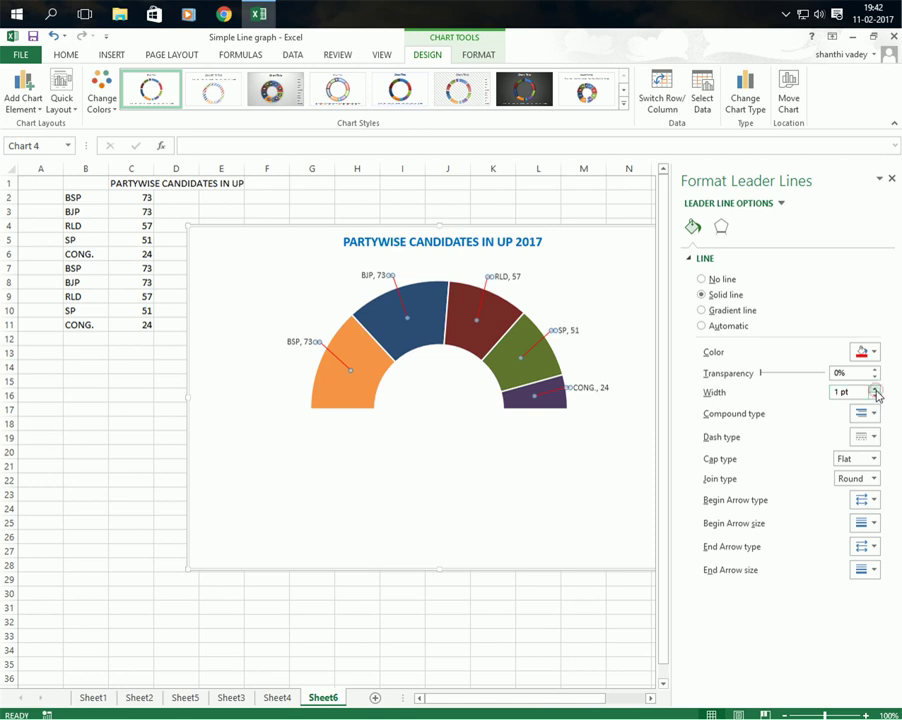
left_click(875, 390)
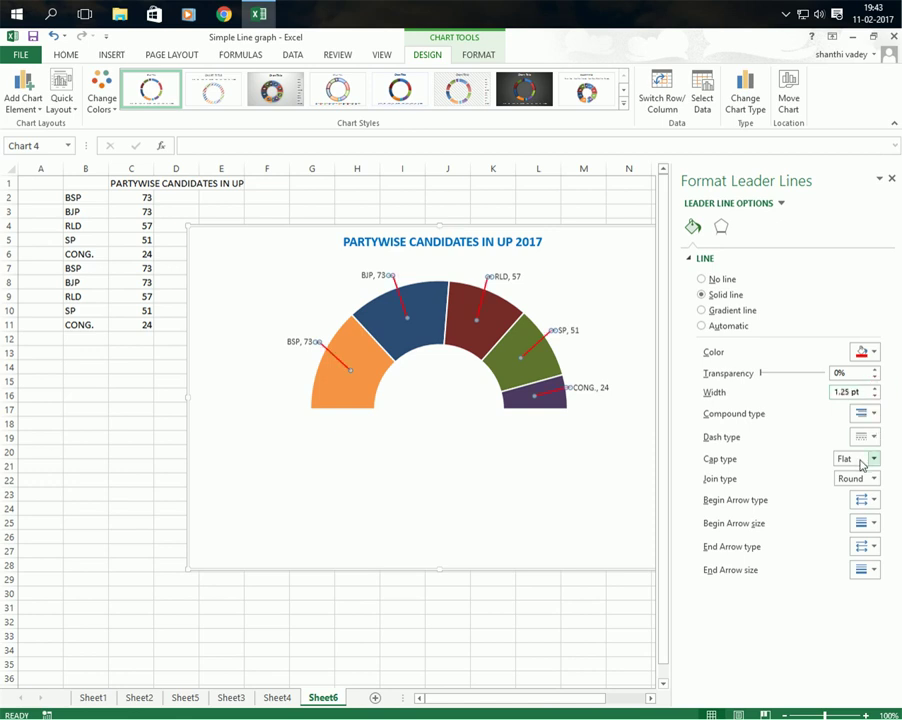
left_click(300, 341)
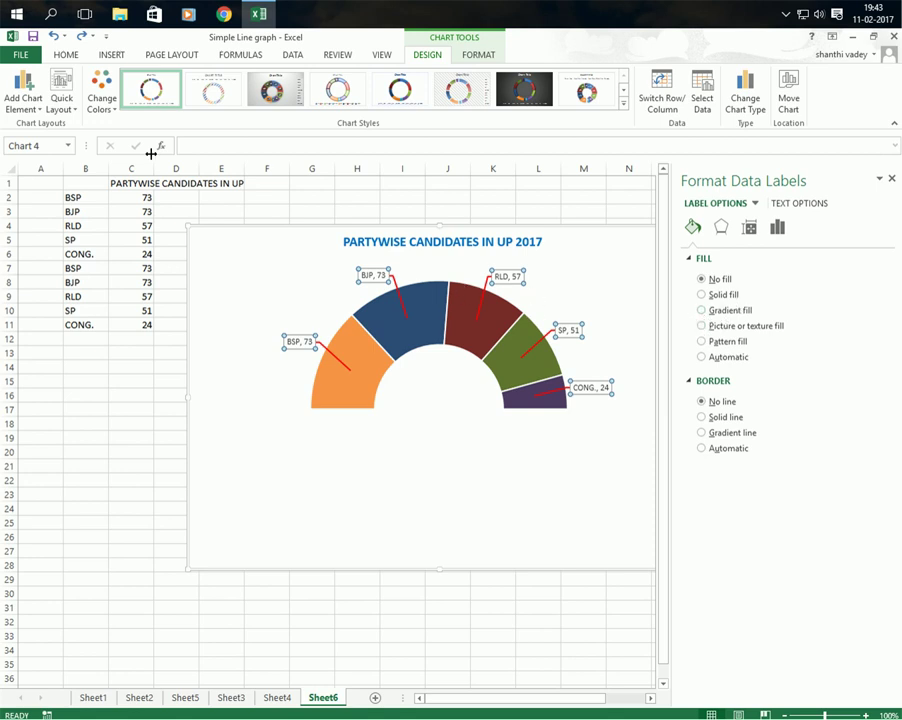
Give the party labels dark blue bold 12 pt text, then close the pane and deselect the chart.
left_click(67, 56)
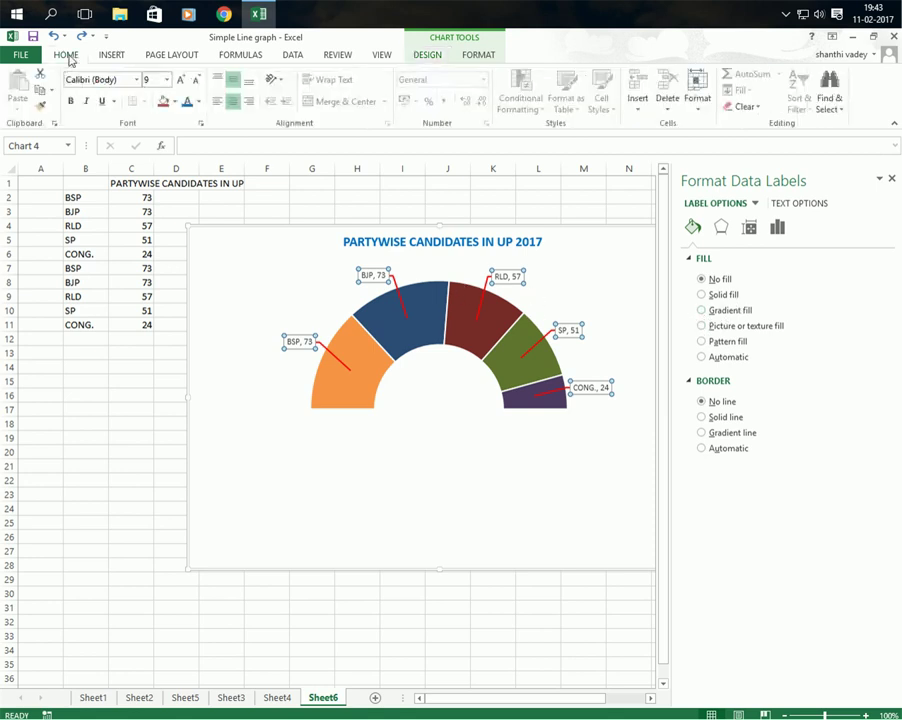
left_click(199, 102)
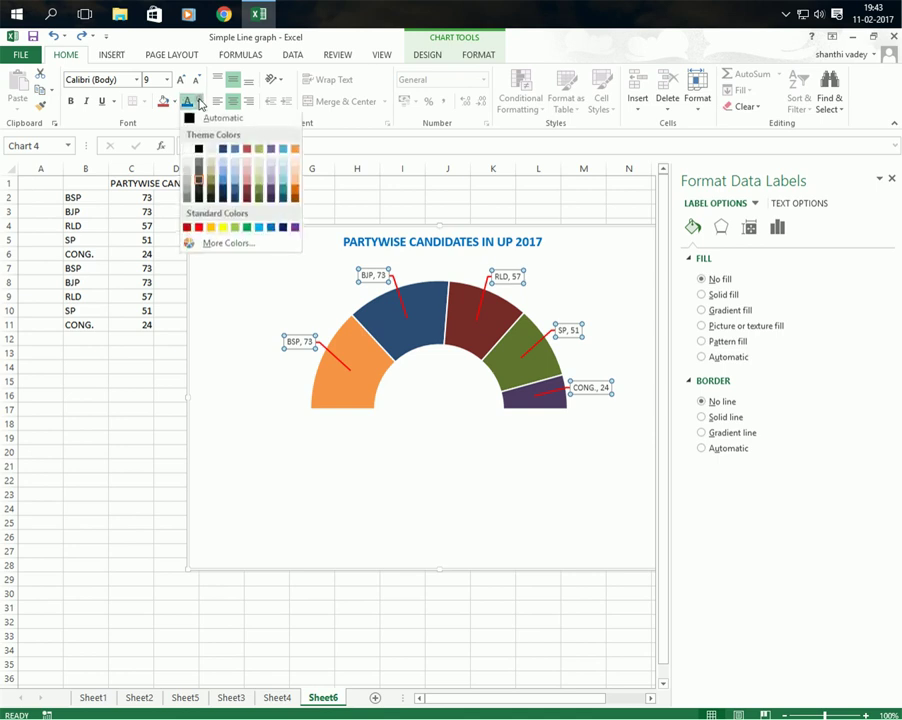
left_click(273, 229)
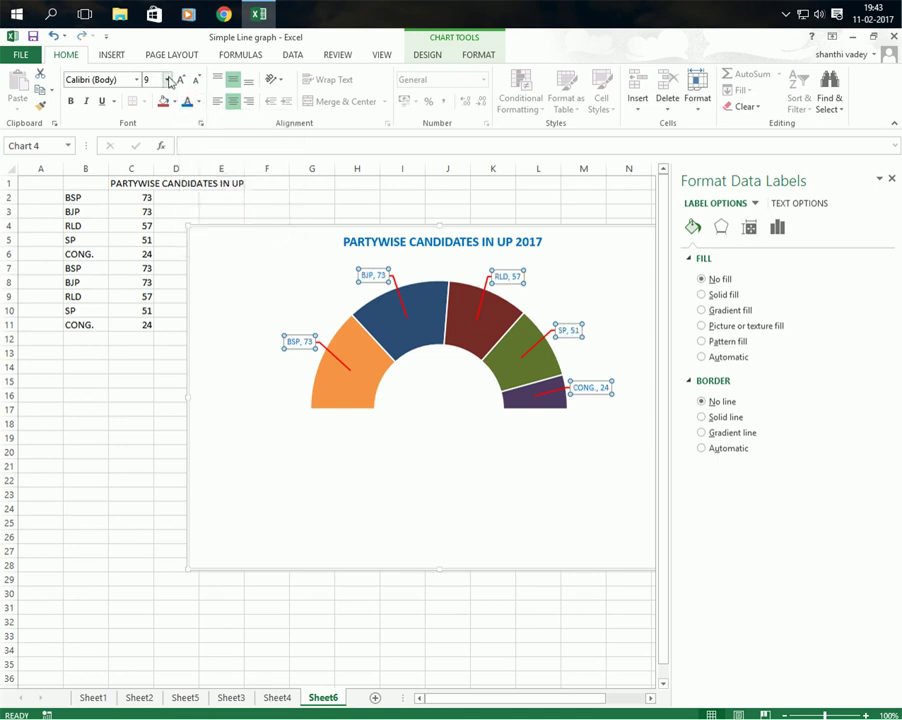
left_click(167, 79)
left_click(152, 162)
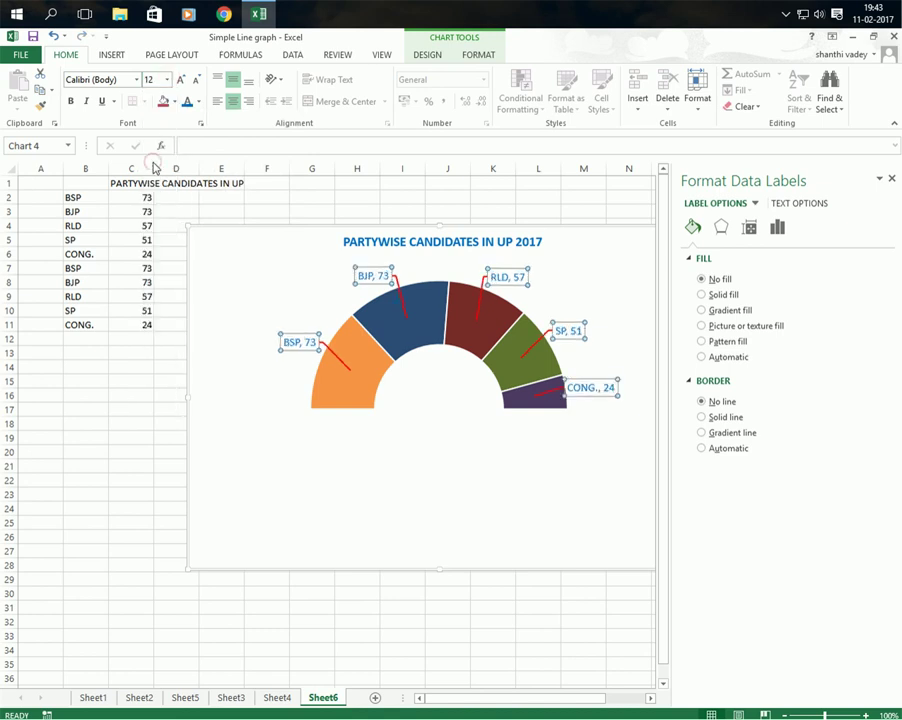
left_click(72, 102)
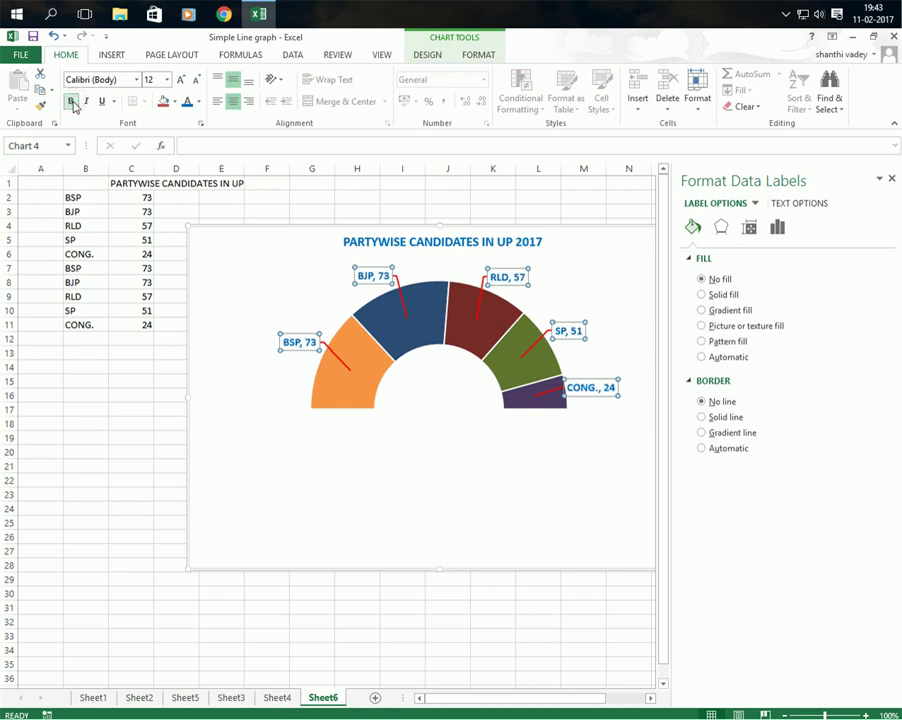
left_click(891, 179)
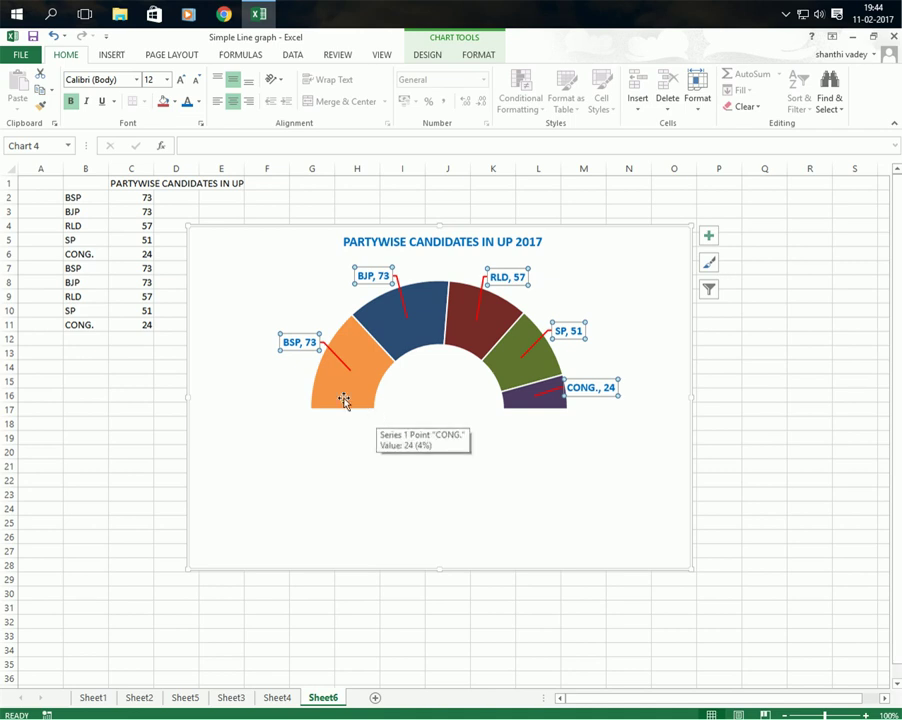
key("Escape")
key("Escape")
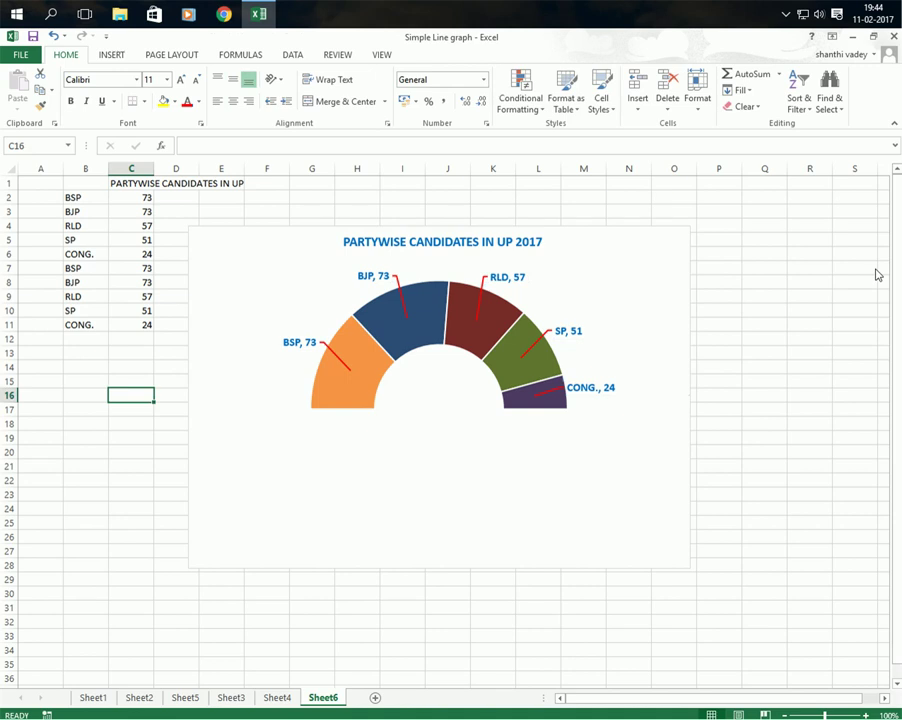